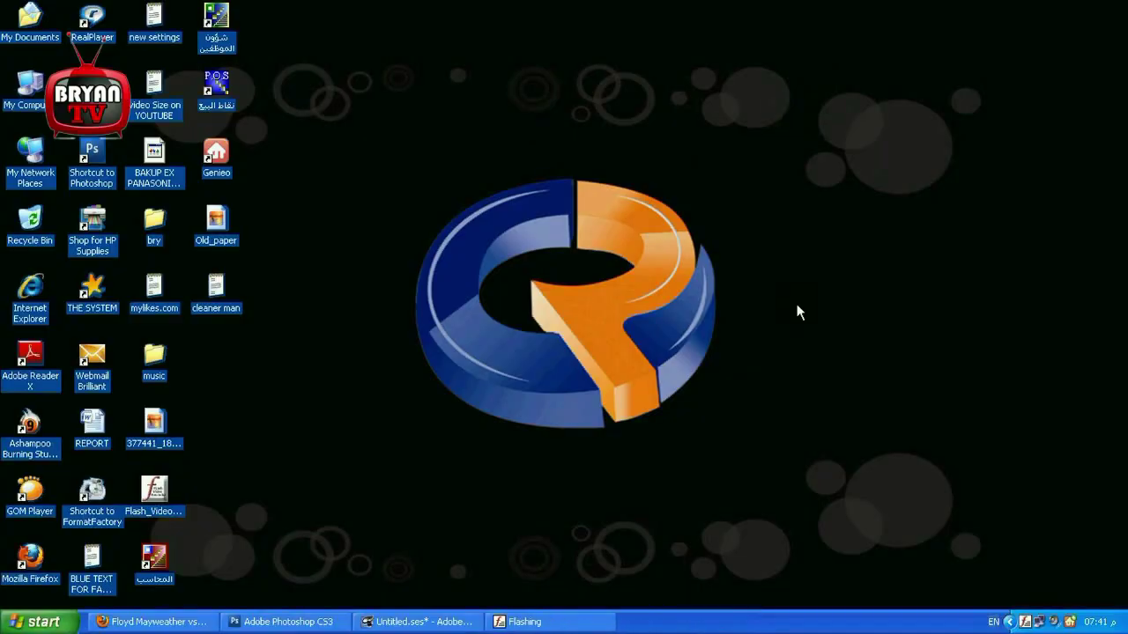
# With Photoshop minimized, open the desktop's right-click menu to refresh it
pyautogui.rightClick(744, 201)
# Refresh the desktop, then preview the 377441 portrait photo and close the viewer
pyautogui.rightClick(800, 277)
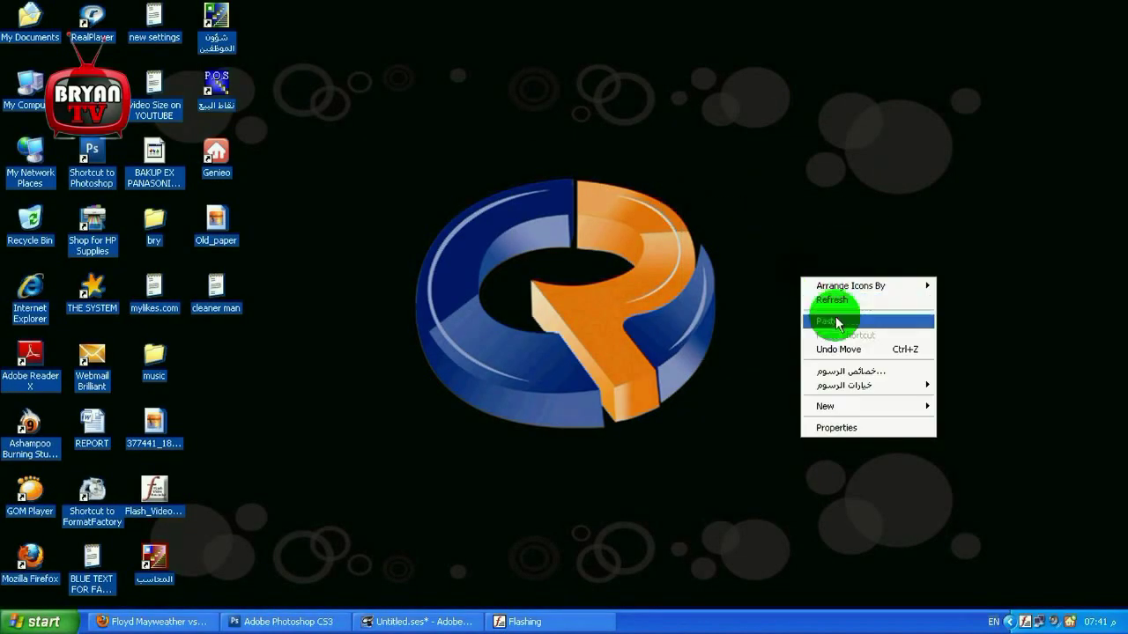
pyautogui.click(823, 299)
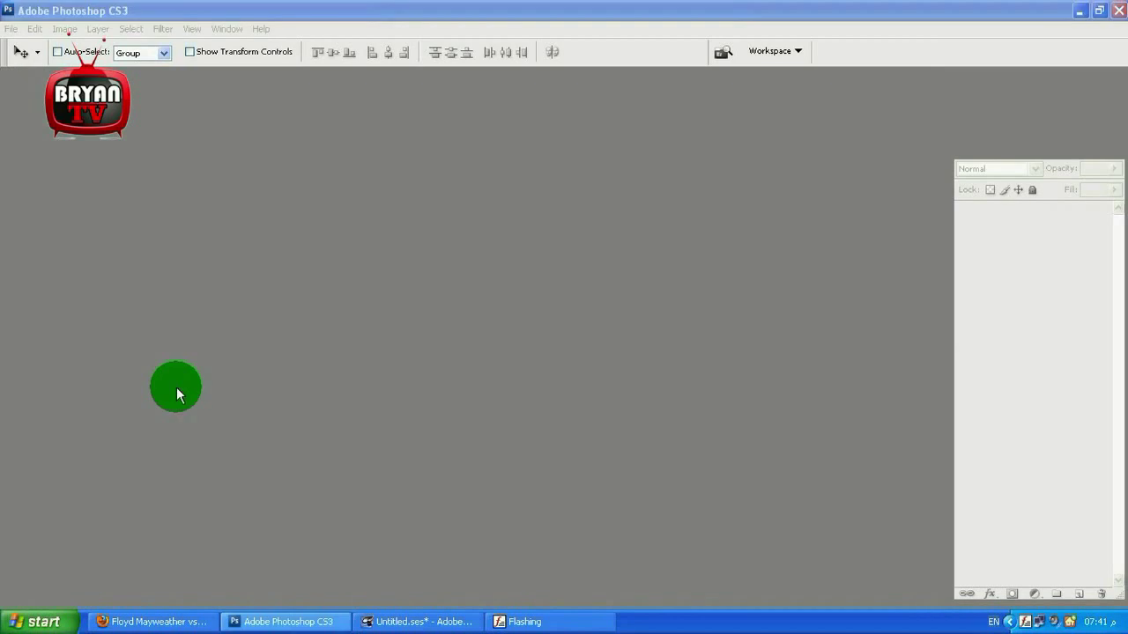
pyautogui.click(150, 437)
pyautogui.doubleClick(141, 447)
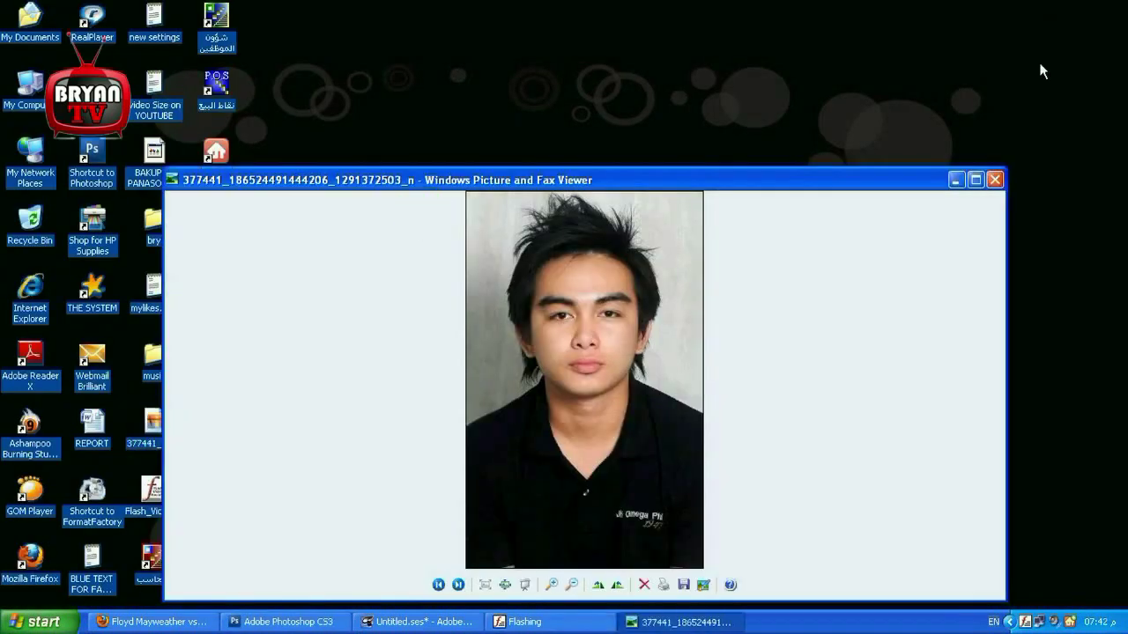
pyautogui.click(978, 181)
pyautogui.click(1115, 9)
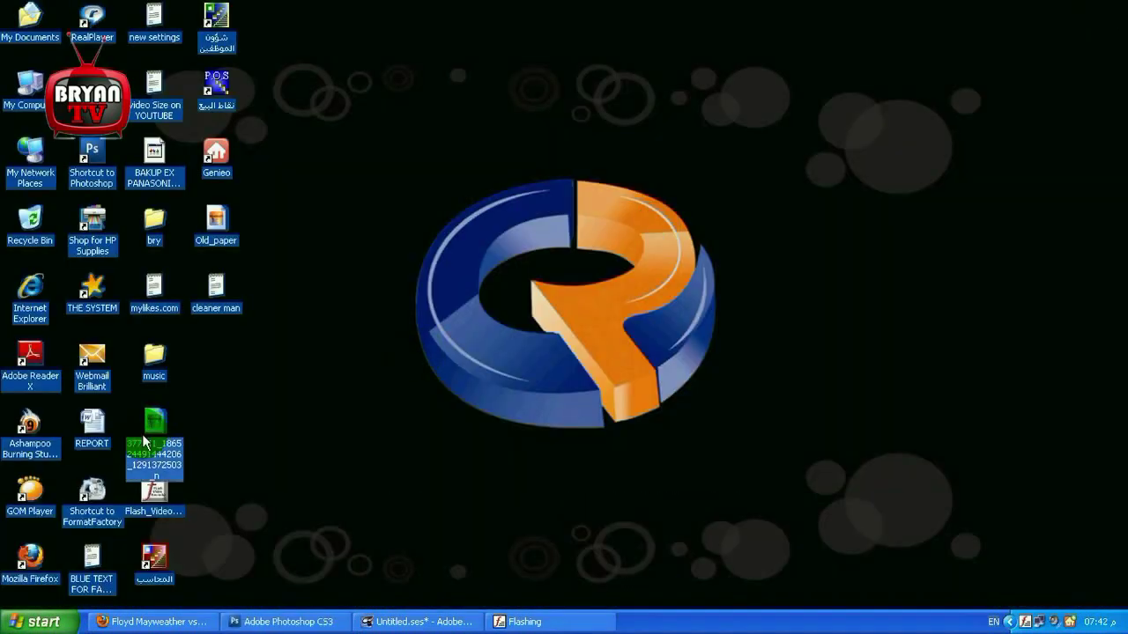
# Restore Photoshop with the portrait, then bring Firefox forward with a new blank tab
pyautogui.click(253, 624)
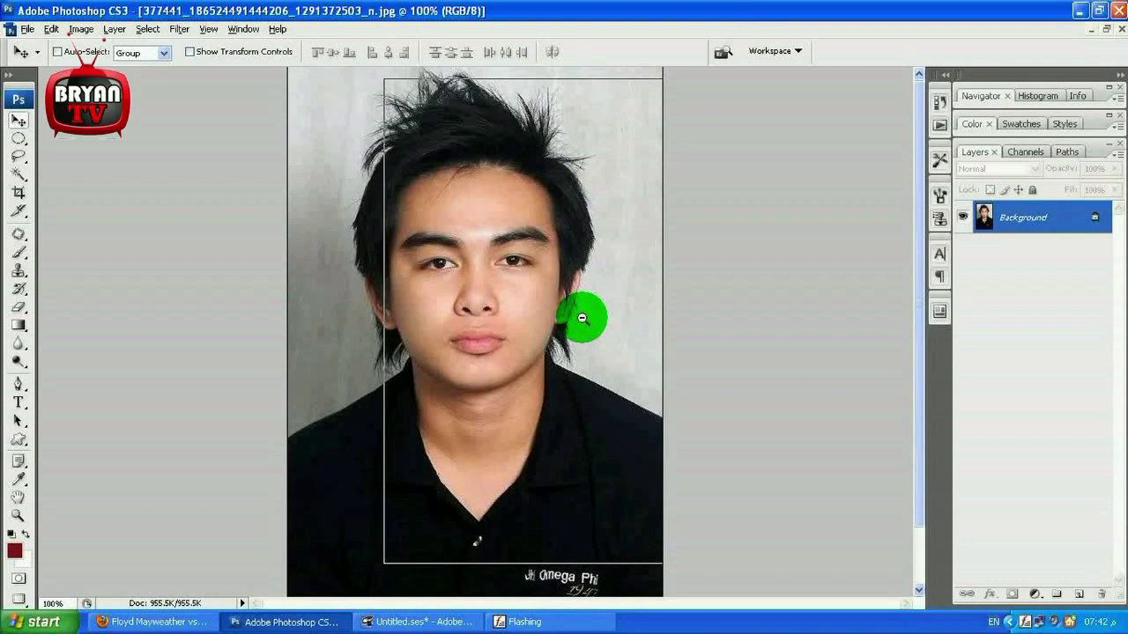
pyautogui.click(183, 618)
pyautogui.click(209, 50)
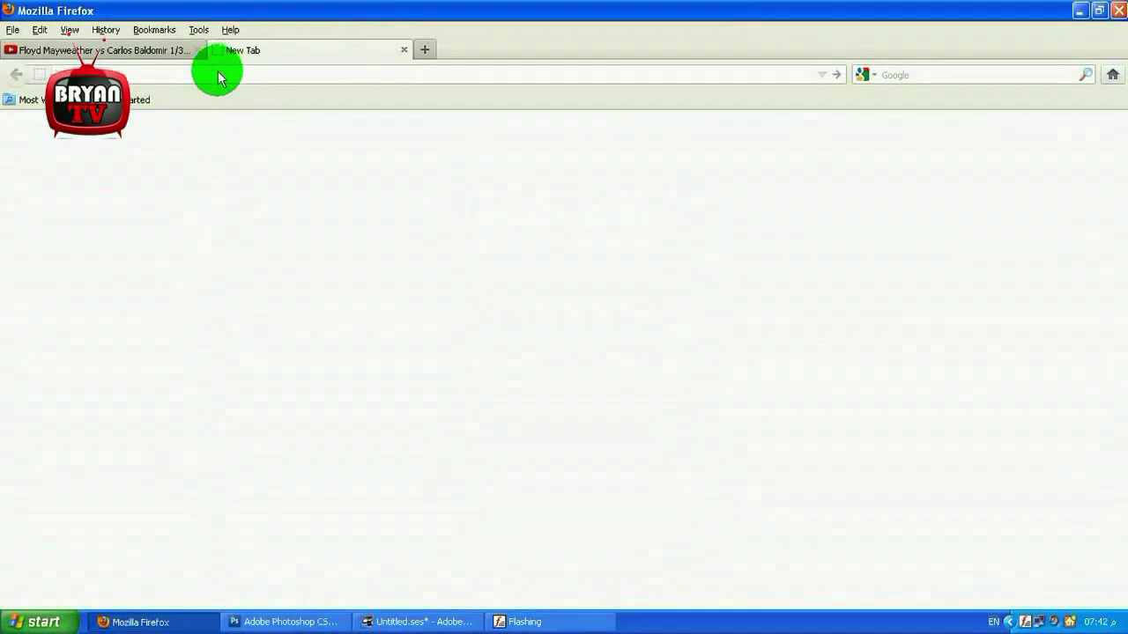
# Search Google for 'sexy girls' and browse the image results
pyautogui.write('google')
pyautogui.press('Return')
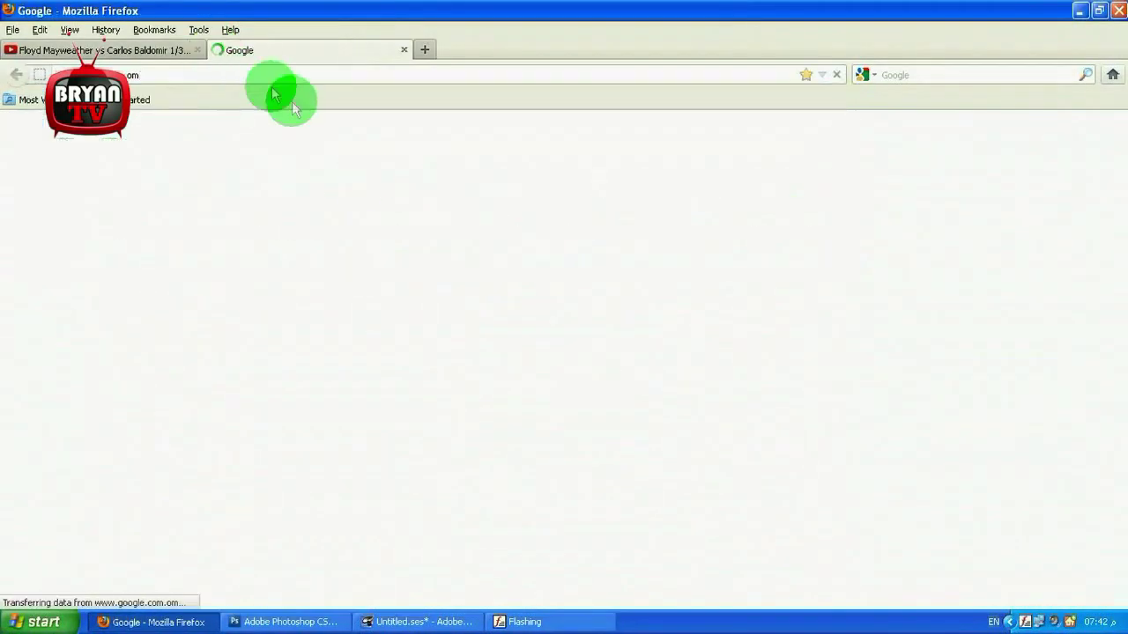
pyautogui.write('sexy')
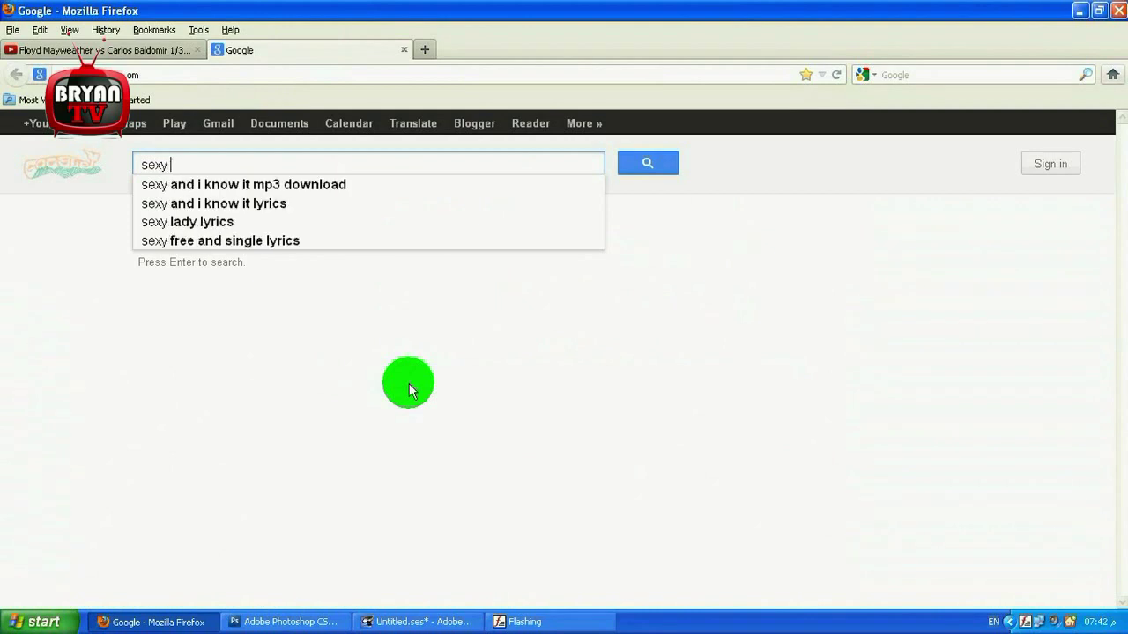
pyautogui.write(' girls')
pyautogui.press('Return')
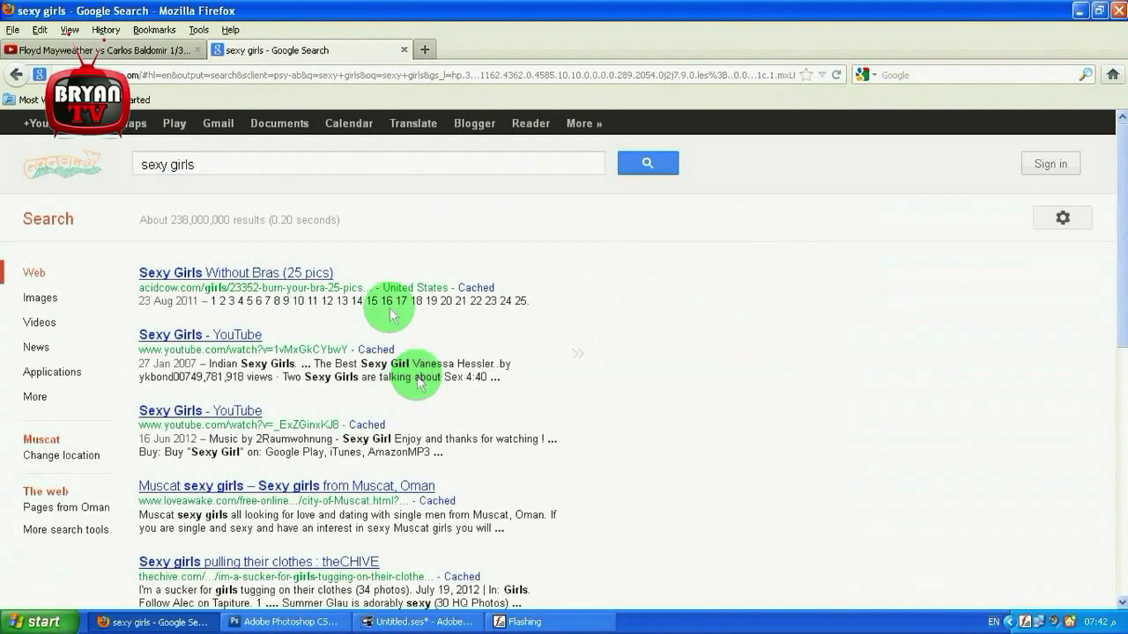
pyautogui.click(50, 298)
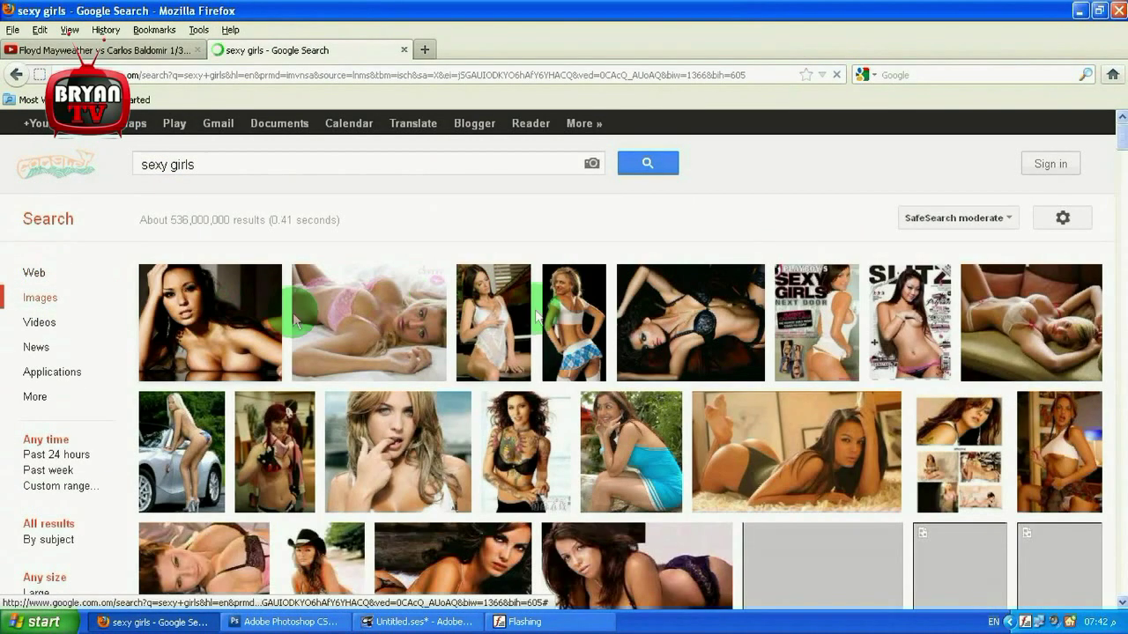
pyautogui.scroll(-2, 760, 348)
pyautogui.scroll(-3, 759, 348)
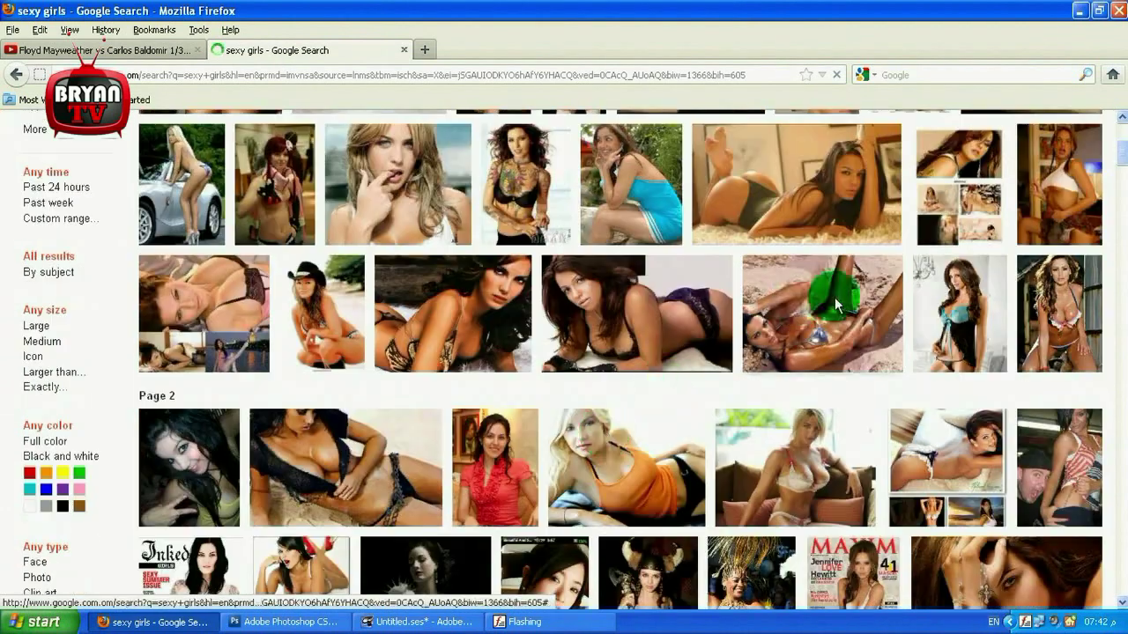
# Open the kneeling bikini photo full size and save it to the Desktop as JPEG ss-320-0-0
pyautogui.click(1040, 299)
pyautogui.click(899, 210)
pyautogui.rightClick(593, 260)
pyautogui.click(625, 291)
pyautogui.click(44, 159)
pyautogui.click(419, 326)
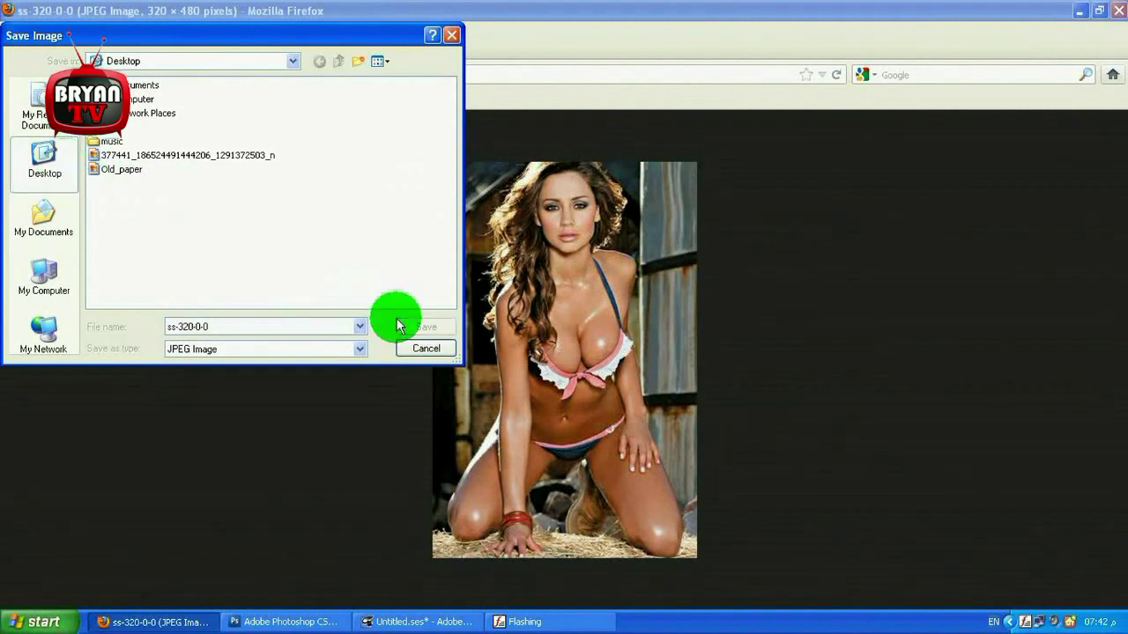
# Clear and close the downloads list, then minimize Firefox to show the desktop
pyautogui.click(727, 368)
pyautogui.click(1070, 148)
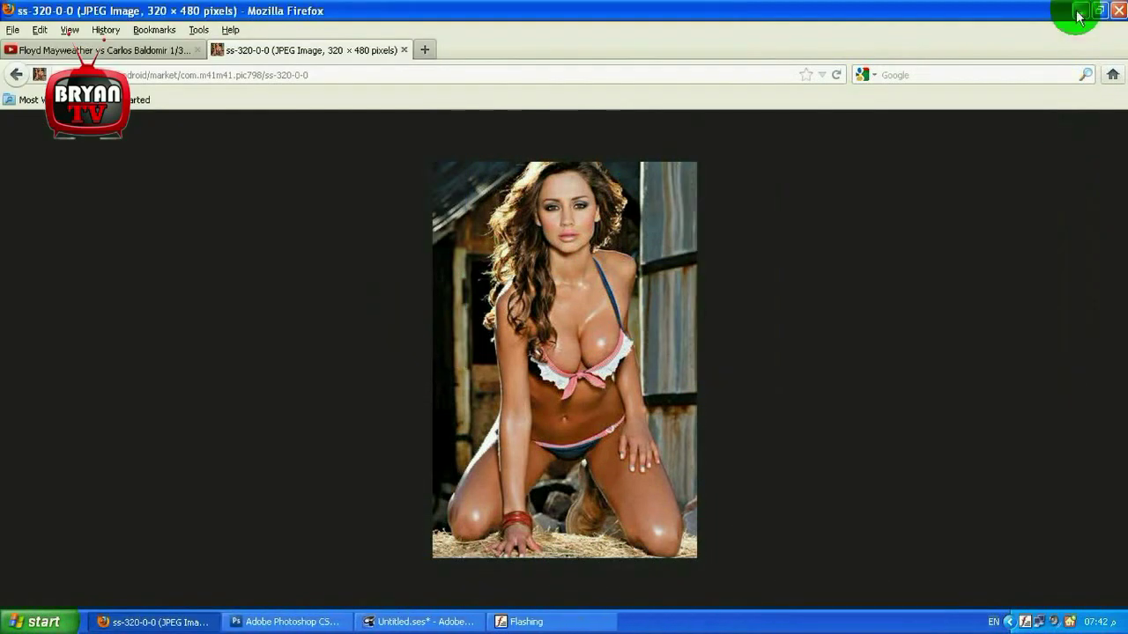
pyautogui.click(1079, 11)
pyautogui.press('super+d')
# Refresh the desktop, preview the saved ss-320-0-0 photo, and return to Photoshop
pyautogui.rightClick(577, 244)
pyautogui.click(608, 270)
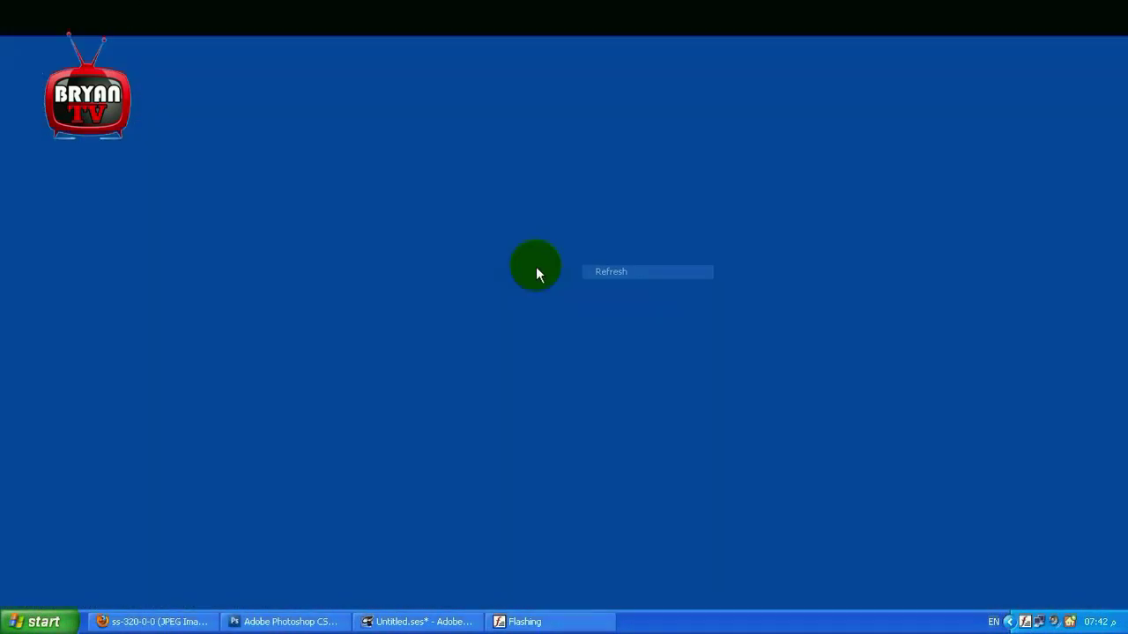
pyautogui.doubleClick(216, 377)
pyautogui.hotkey('alt', 'F4')
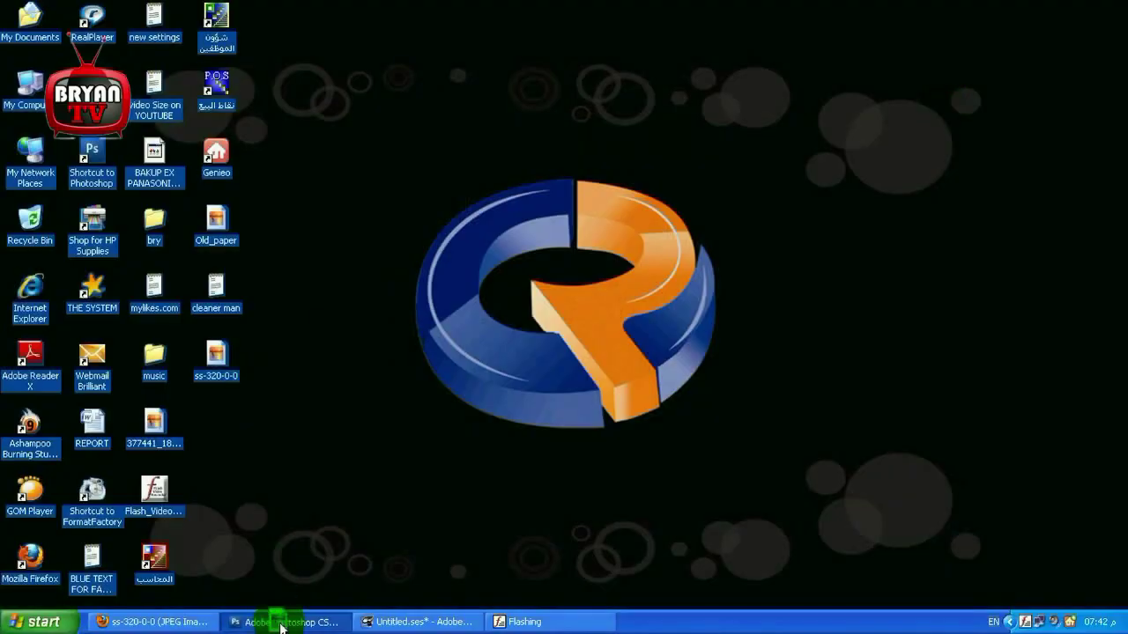
pyautogui.click(281, 624)
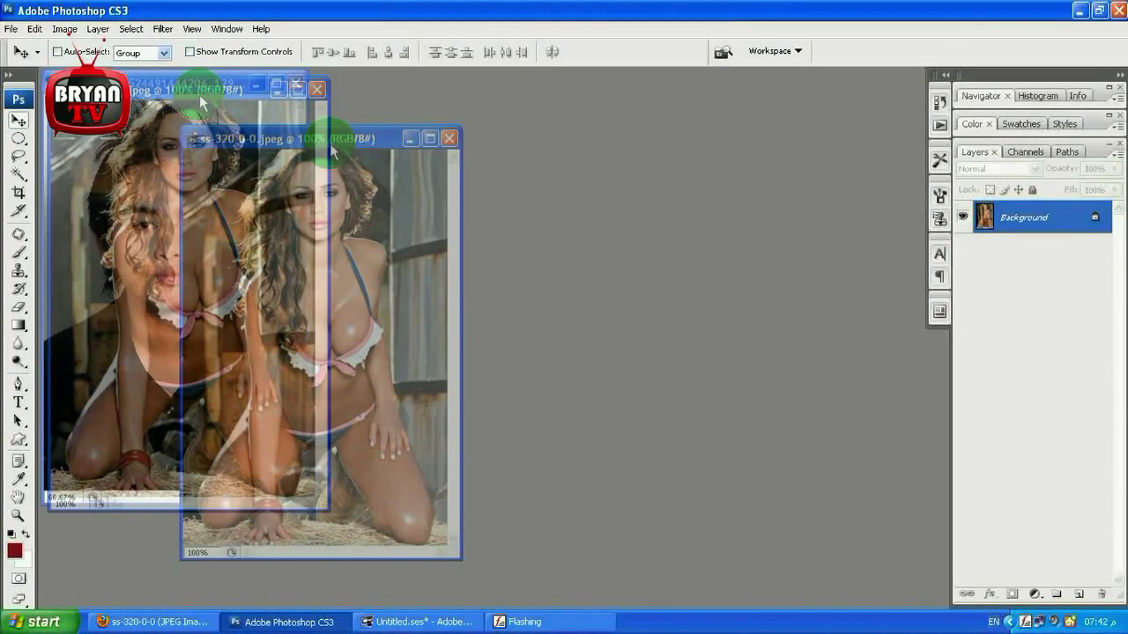
# Copy an oval selection of the portrait's face and paste it over the woman's head, closing the portrait unsaved
pyautogui.moveTo(193, 106); pyautogui.dragTo(315, 107)
pyautogui.press('m')
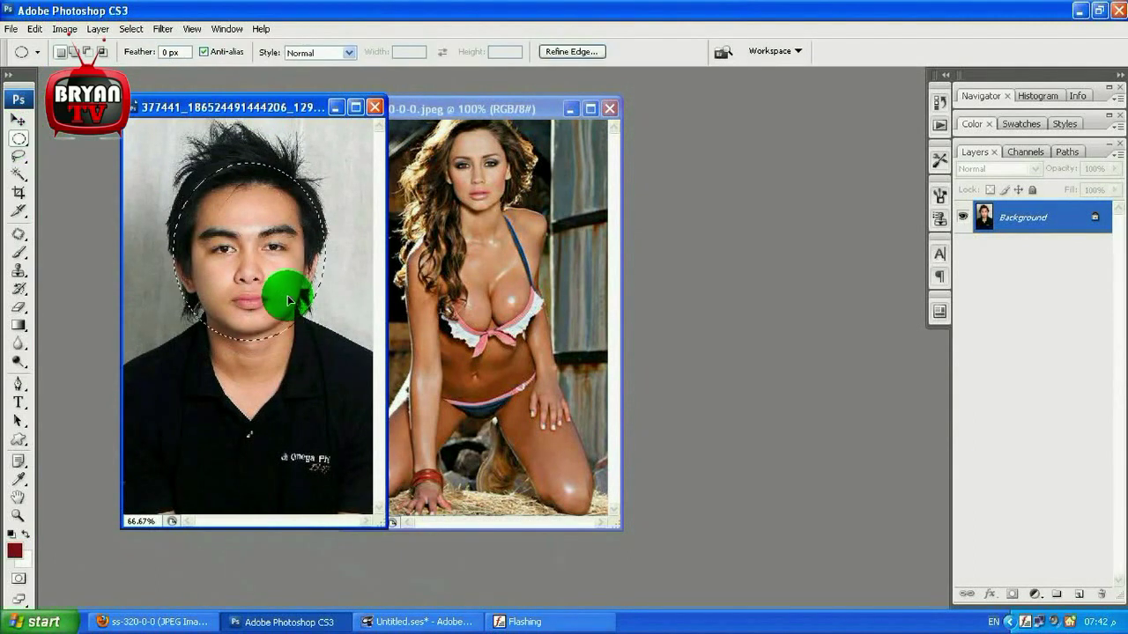
pyautogui.press('Delete')
pyautogui.hotkey('ctrl', 'w')
pyautogui.click(573, 247)
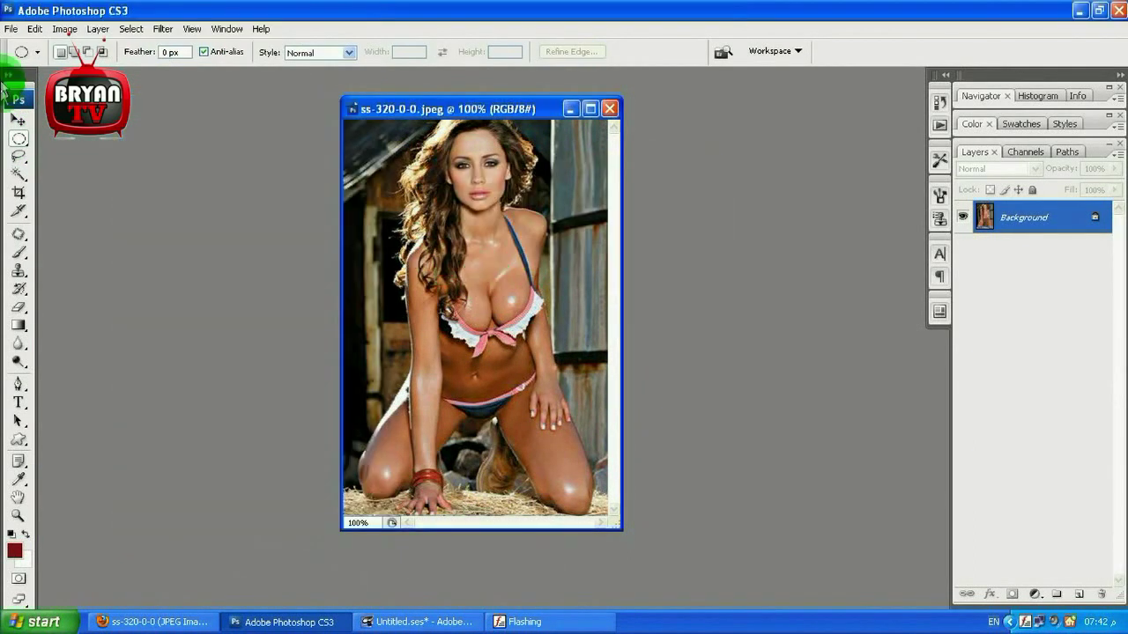
pyautogui.press('v')
pyautogui.hotkey('ctrl', 'v')
pyautogui.moveTo(432, 242); pyautogui.dragTo(461, 216)
# Scale the pasted face to about 61% and move it onto the woman's face
pyautogui.click(589, 109)
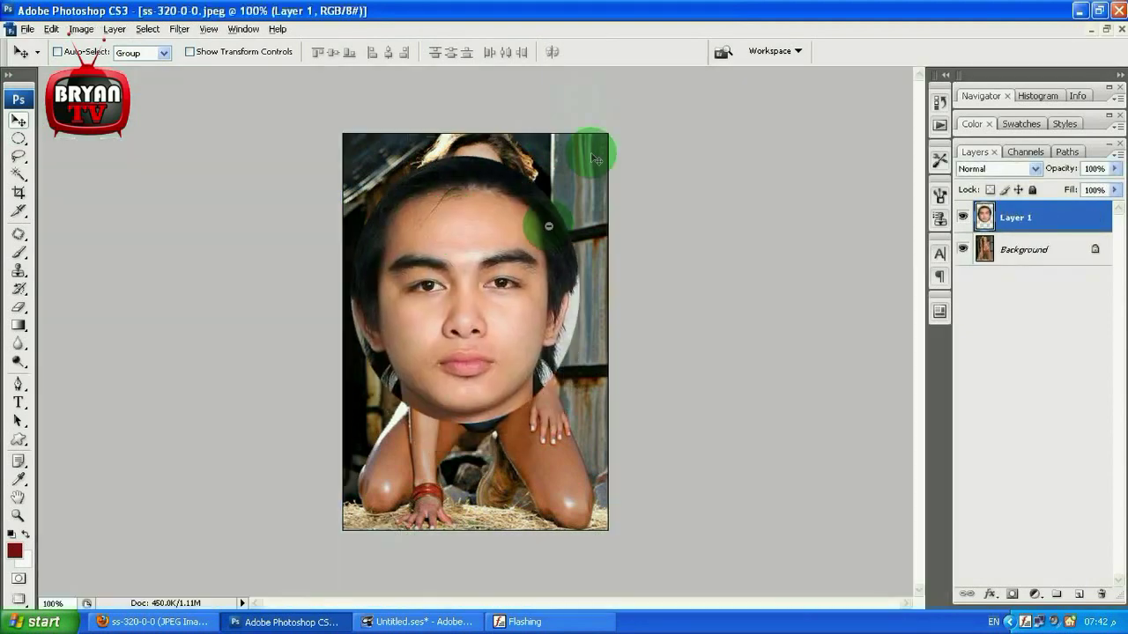
pyautogui.hotkey('ctrl', '-')
pyautogui.hotkey('ctrl', 't')
pyautogui.moveTo(546, 202); pyautogui.dragTo(493, 255)
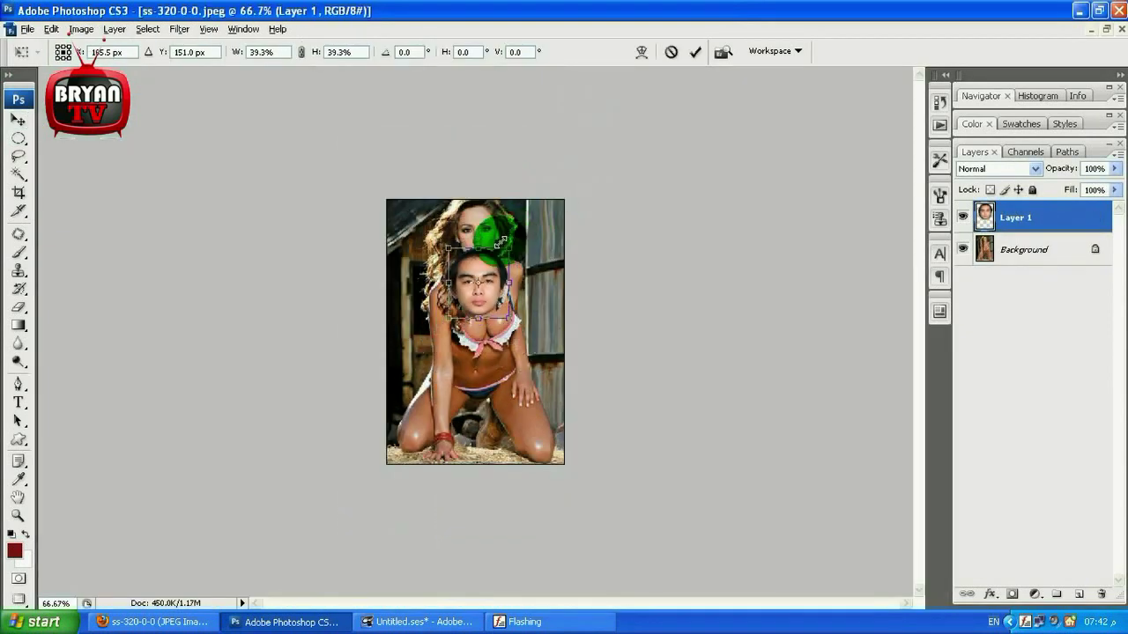
pyautogui.press('Return')
pyautogui.hotkey('ctrl', '+')
pyautogui.hotkey('ctrl', '+')
pyautogui.moveTo(551, 368); pyautogui.dragTo(534, 209)
# Drop the face layer to 67% opacity and shrink it to 94.6%
pyautogui.press('5')
pyautogui.press('5')
pyautogui.press('6')
pyautogui.press('7')
pyautogui.hotkey('ctrl', 't')
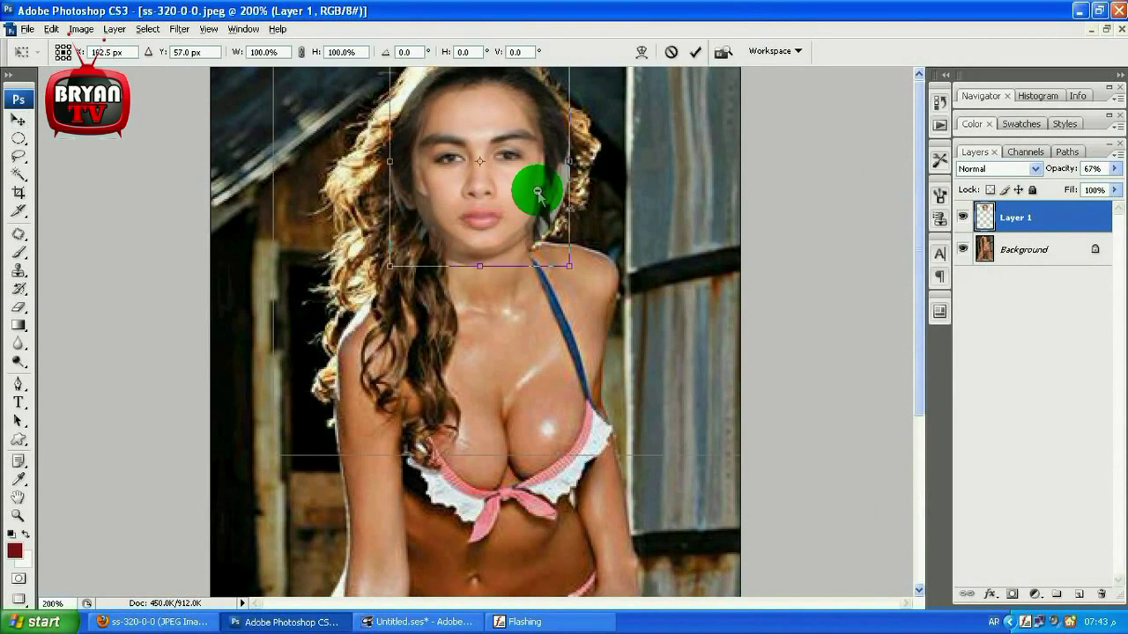
pyautogui.hotkey('ctrl', '-')
pyautogui.moveTo(521, 129); pyautogui.dragTo(515, 132)
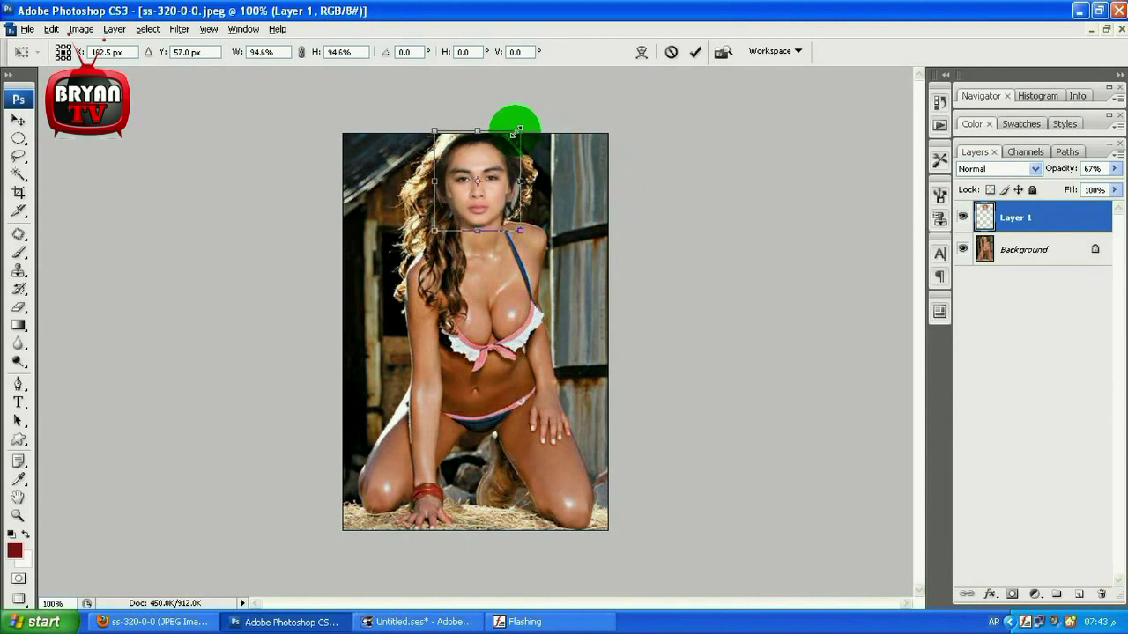
pyautogui.press('Return')
pyautogui.hotkey('ctrl', '+')
pyautogui.hotkey('ctrl', '+')
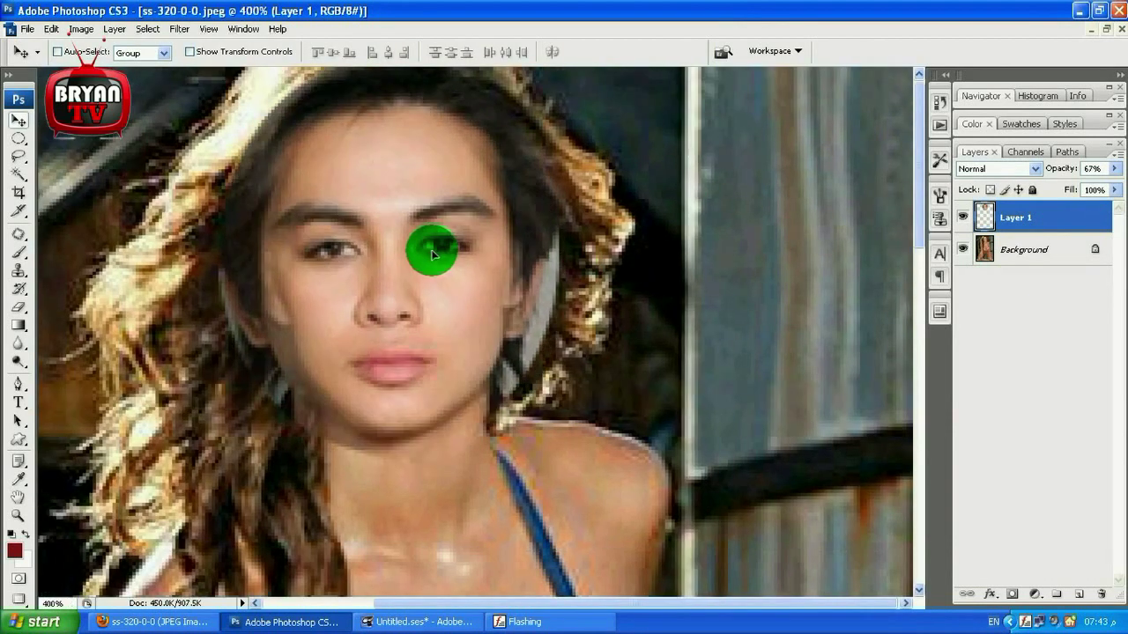
pyautogui.keyDown('alt'); pyautogui.click(454, 272); pyautogui.keyUp('alt')
# Realign the face over the model's face, checking the fit at 50% and 70% opacity
pyautogui.hotkey('ctrl', 't')
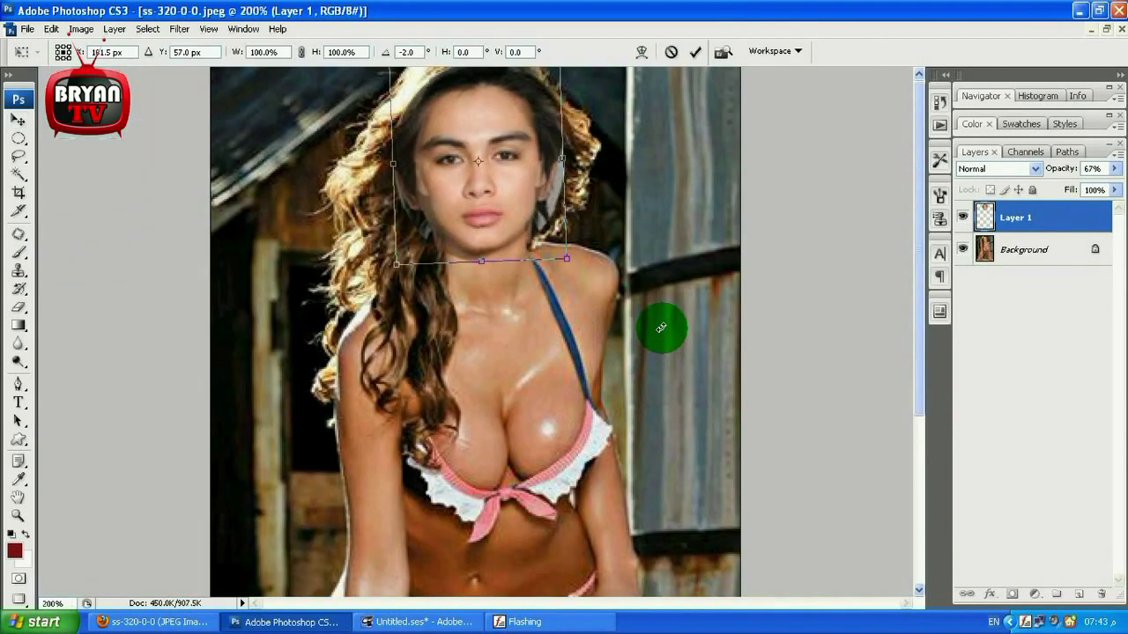
pyautogui.press('Return')
pyautogui.press('0')
pyautogui.hotkey('ctrl', '-')
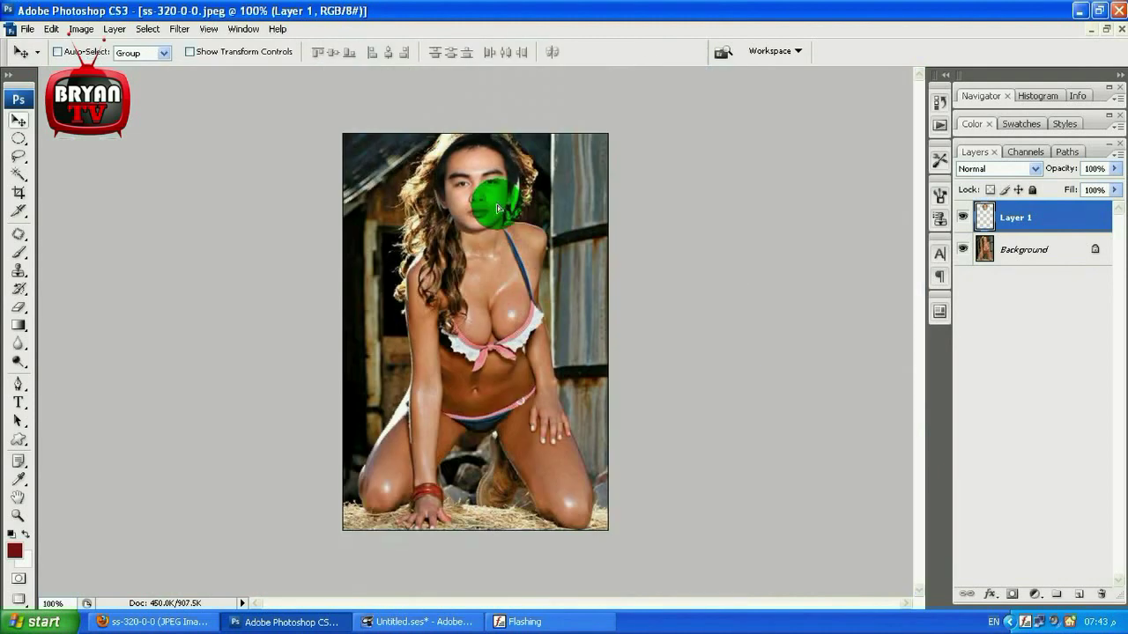
pyautogui.moveTo(497, 207); pyautogui.dragTo(500, 210)
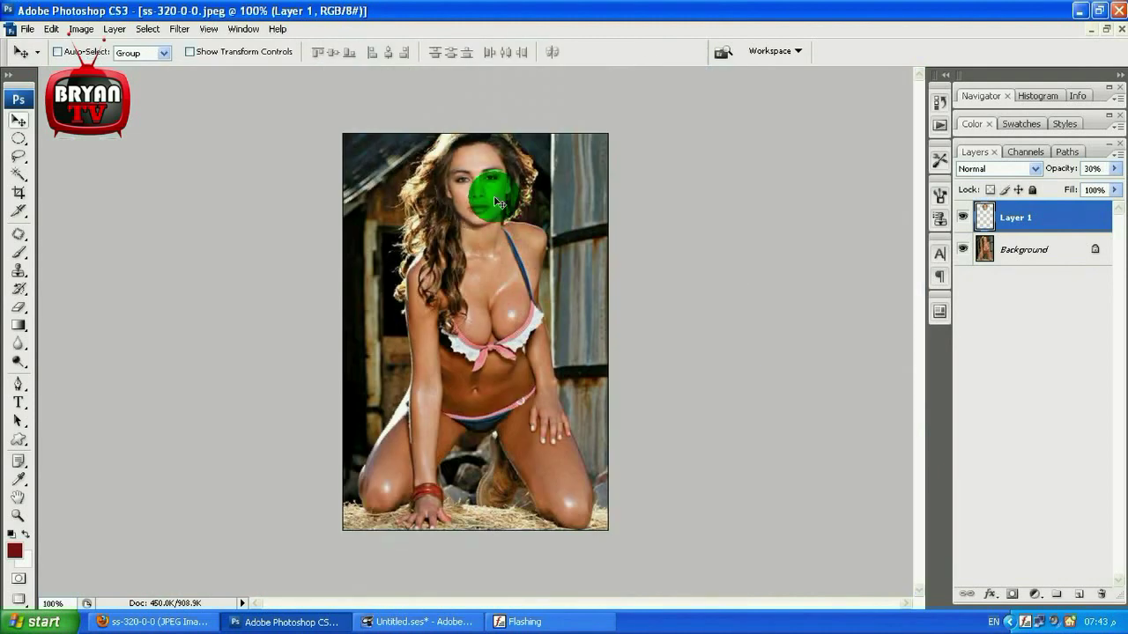
pyautogui.scroll(3, 496, 203)
pyautogui.press('5')
pyautogui.moveTo(428, 284); pyautogui.dragTo(496, 294)
pyautogui.scroll(-2, 496, 294)
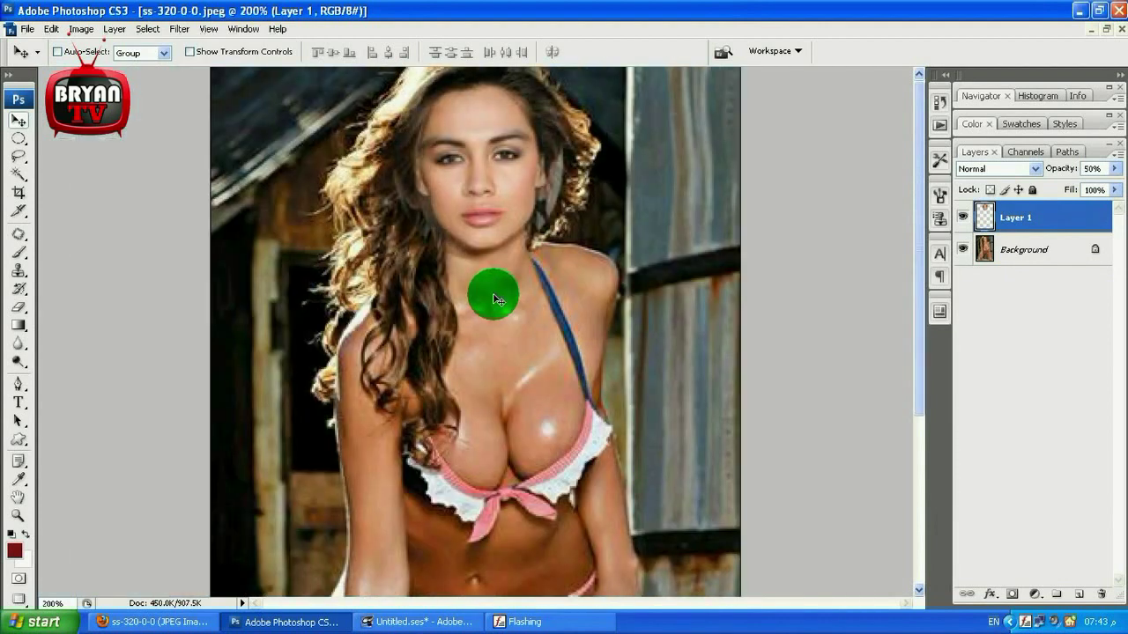
pyautogui.press('7')
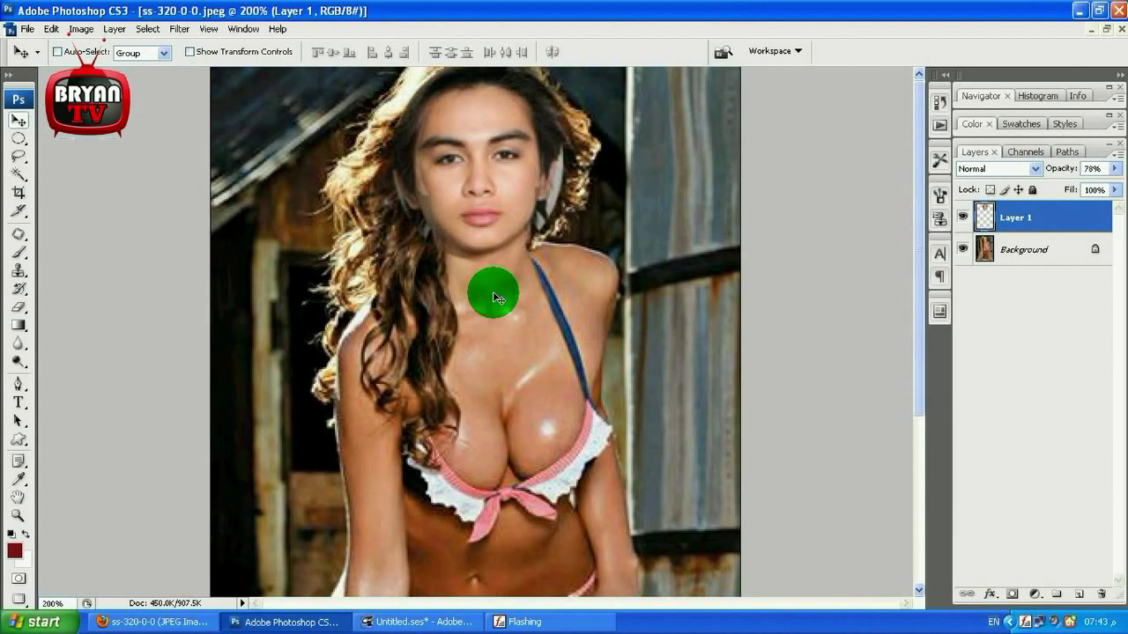
pyautogui.scroll(-1, 508, 272)
# Shrink the face to about 95%, restore 100% opacity, and pick a small Eraser brush
pyautogui.hotkey('ctrl', 't')
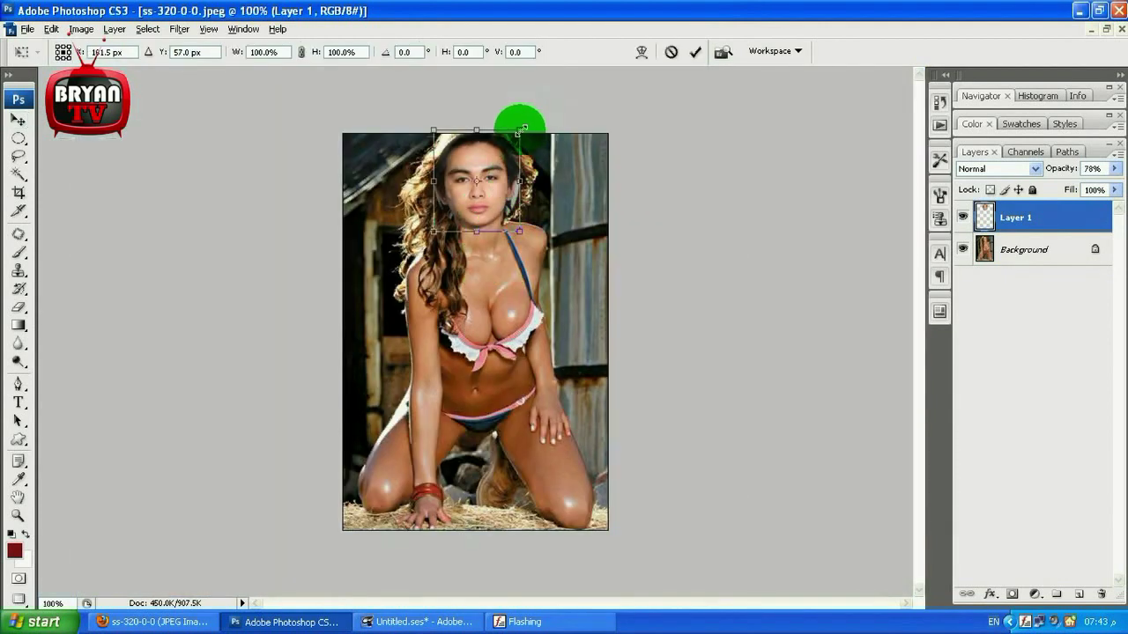
pyautogui.moveTo(517, 131); pyautogui.dragTo(515, 133)
pyautogui.press('Return')
pyautogui.press('0')
pyautogui.scroll(1, 555, 247)
pyautogui.scroll(-1, 579, 255)
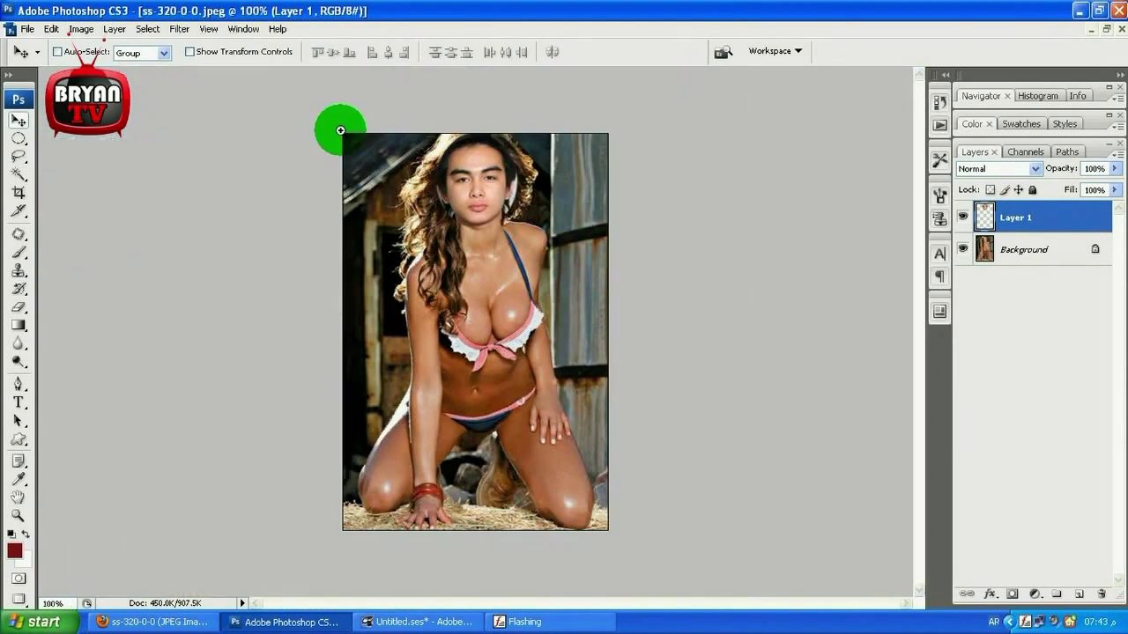
pyautogui.moveTo(340, 126); pyautogui.dragTo(605, 294)
pyautogui.press('e')
pyautogui.press('[')
pyautogui.press('[')
pyautogui.press('[')
pyautogui.press('[')
pyautogui.press('[')
pyautogui.press('[')
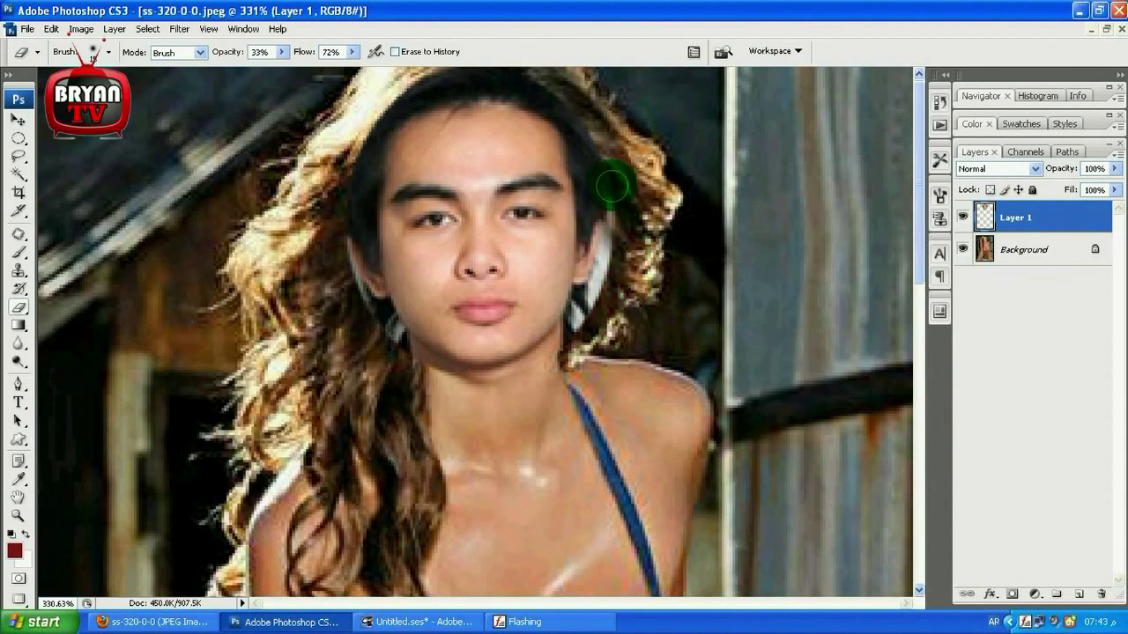
# Erase Layer 1's edge along the right-side hair at 33% eraser opacity, refitting and rezooming the view
pyautogui.moveTo(608, 234); pyautogui.dragTo(627, 130)
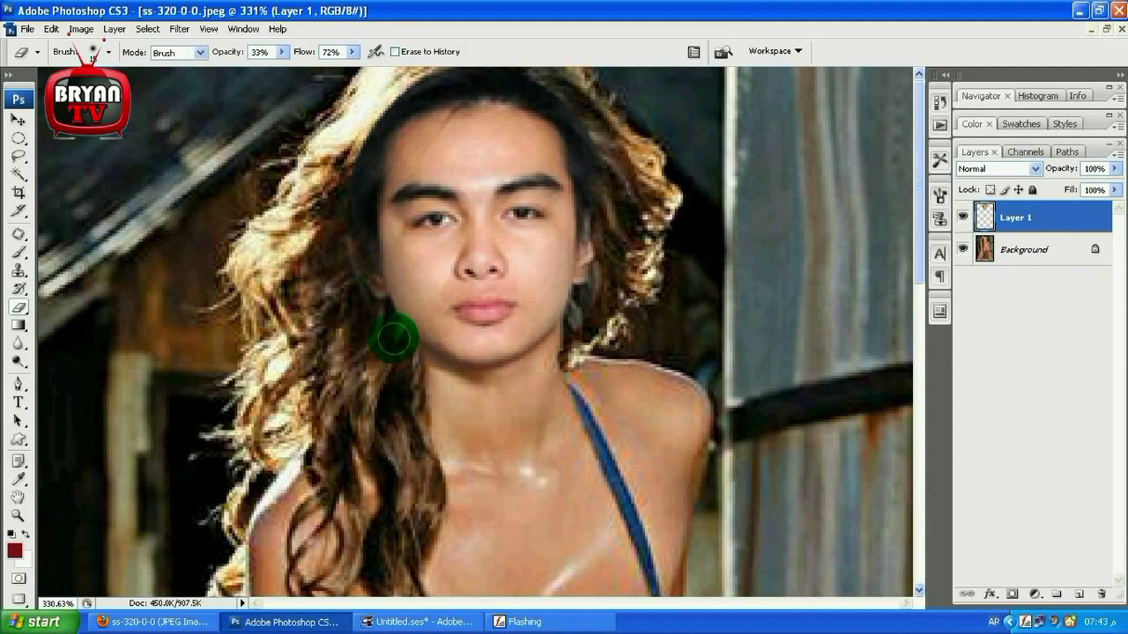
pyautogui.scroll(-2, 332, 206)
pyautogui.scroll(-1, 403, 232)
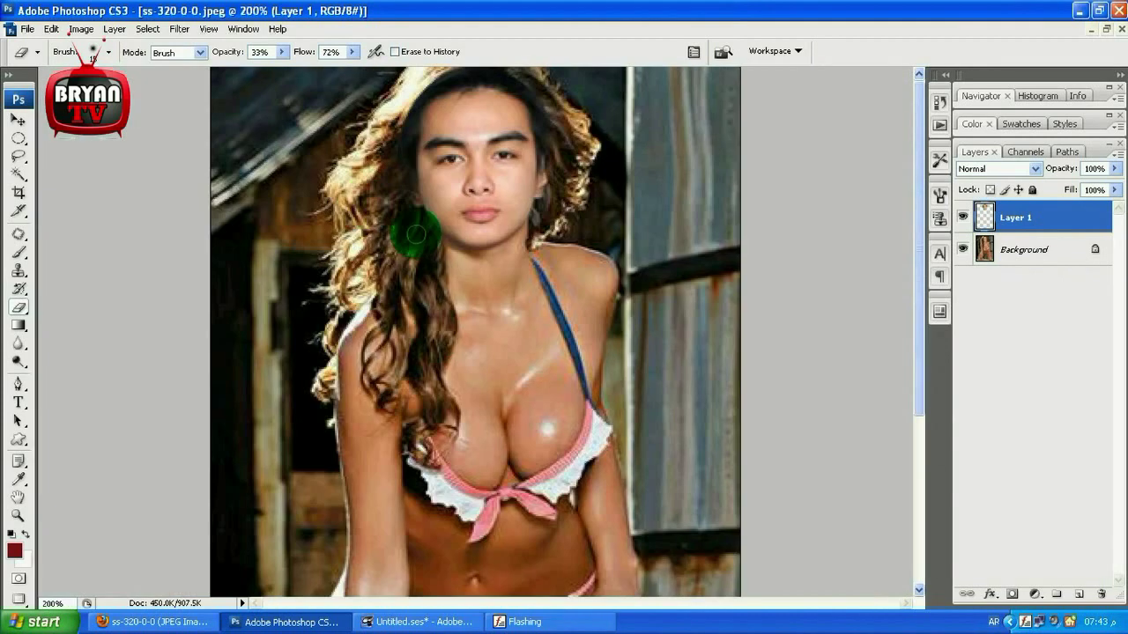
pyautogui.scroll(4, 403, 232)
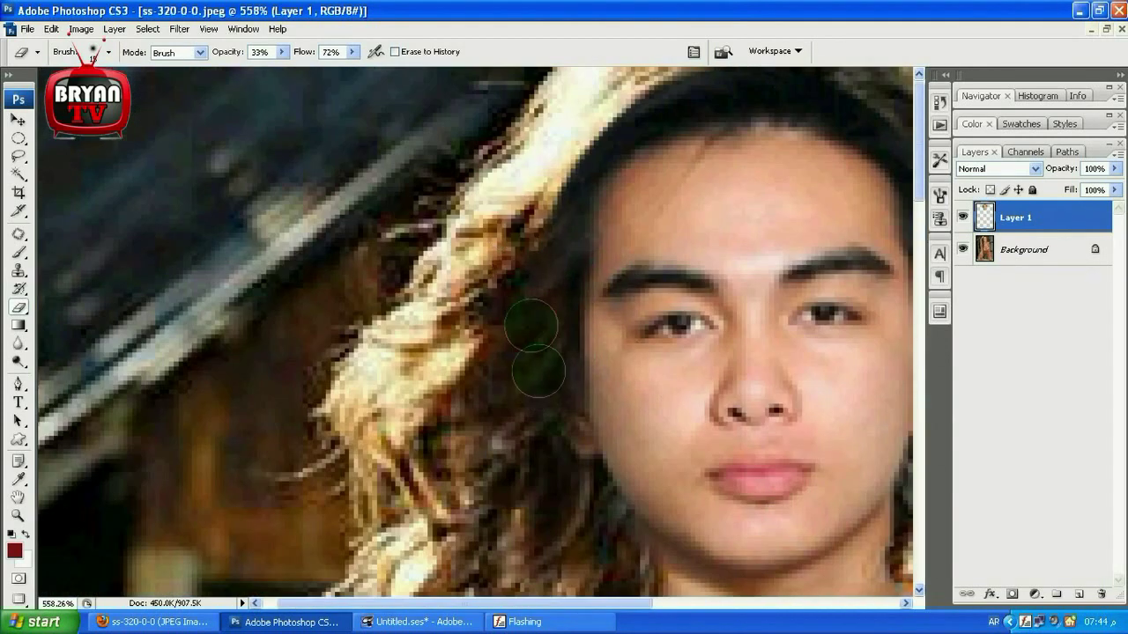
pyautogui.hscroll(2, 489, 229)
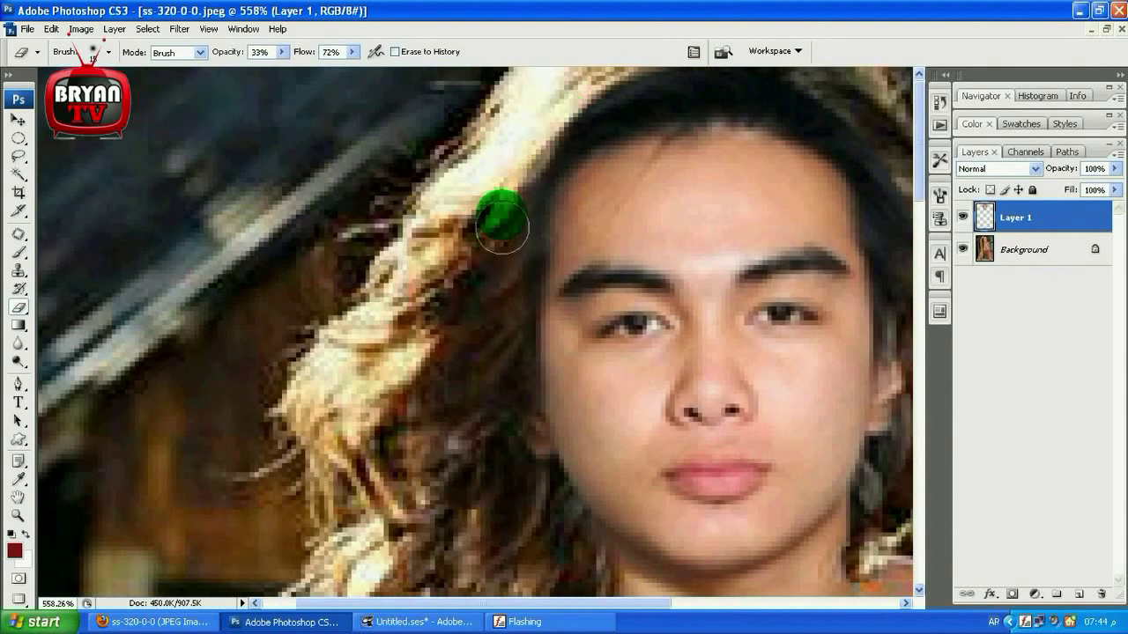
pyautogui.rightClick(425, 264)
pyautogui.click(432, 483)
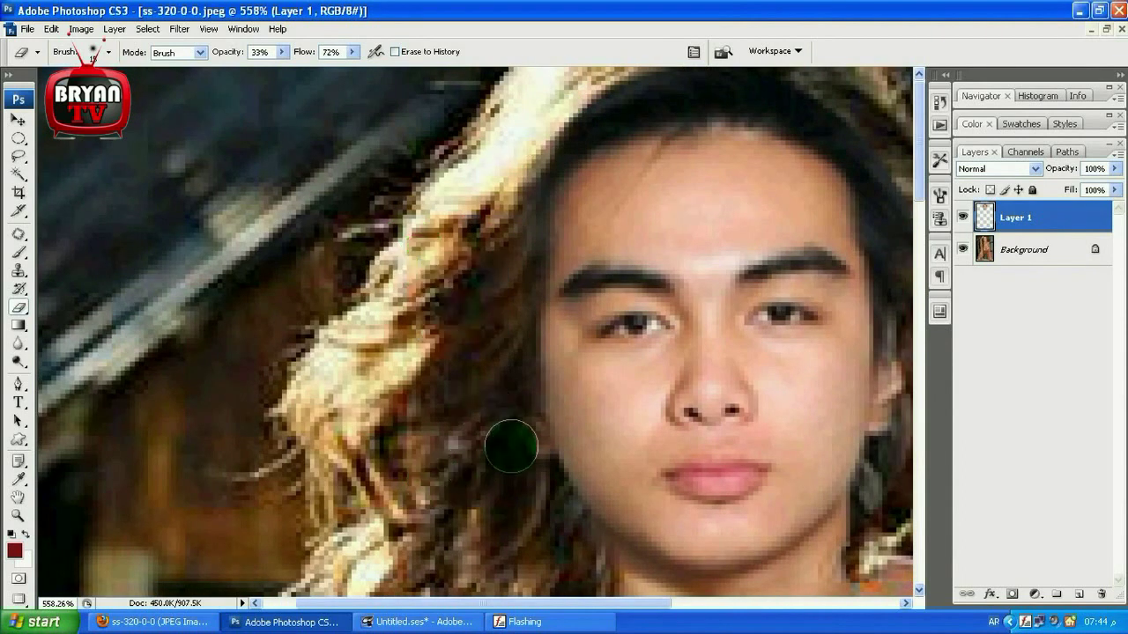
pyautogui.rightClick(425, 328)
pyautogui.click(465, 329)
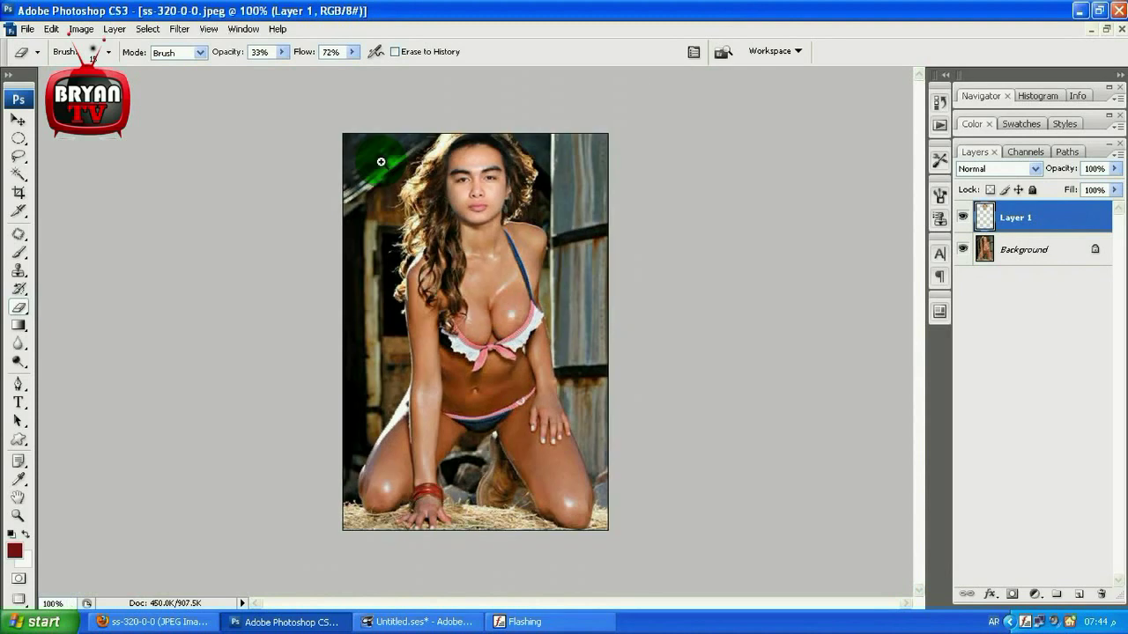
pyautogui.click(588, 222)
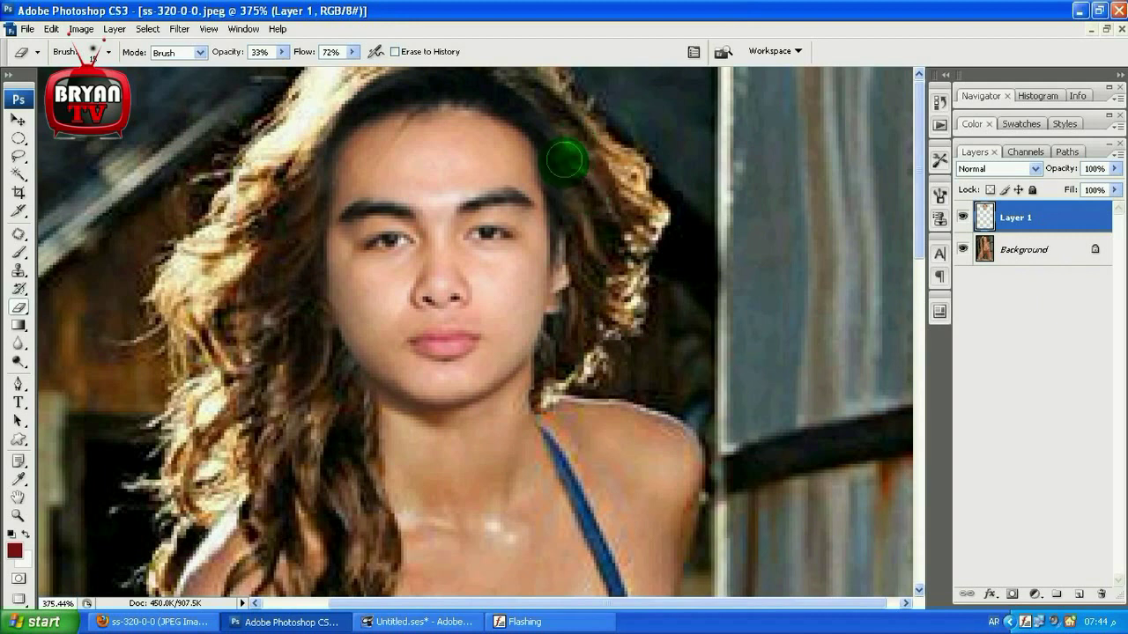
pyautogui.hscroll(-2, 573, 159)
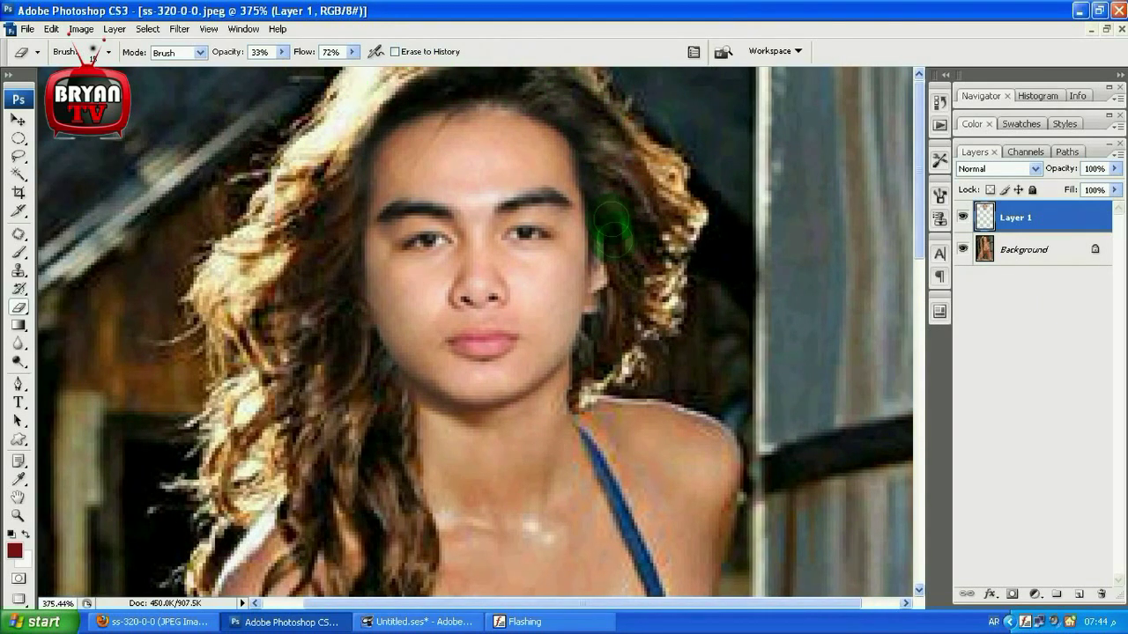
pyautogui.click(963, 217)
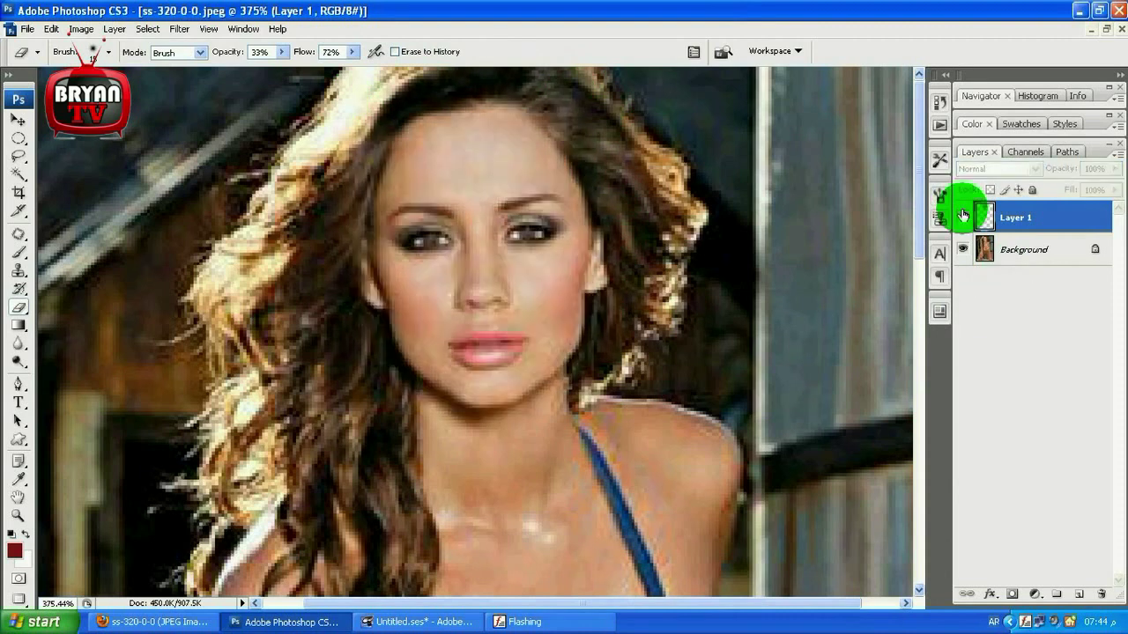
pyautogui.click(963, 216)
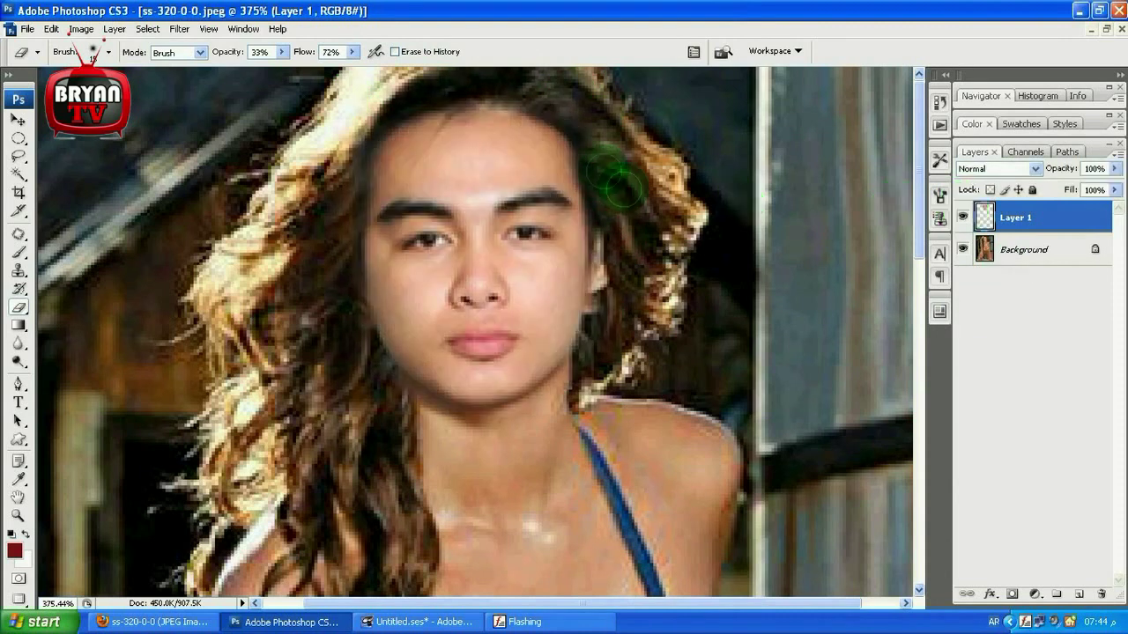
pyautogui.click(963, 217)
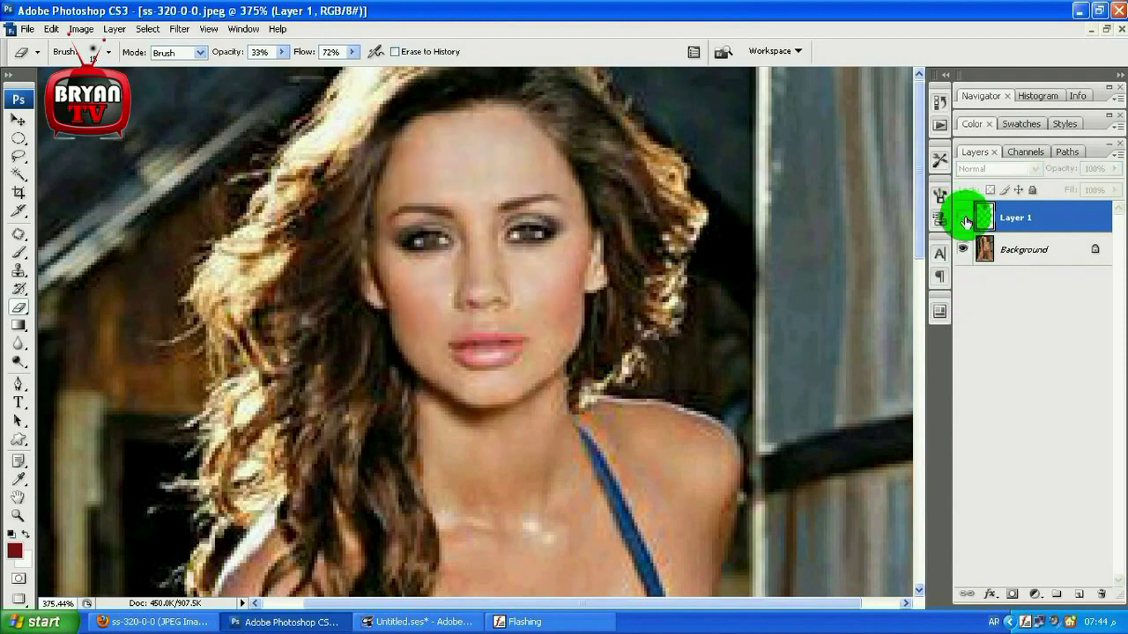
pyautogui.click(963, 217)
pyautogui.click(963, 217)
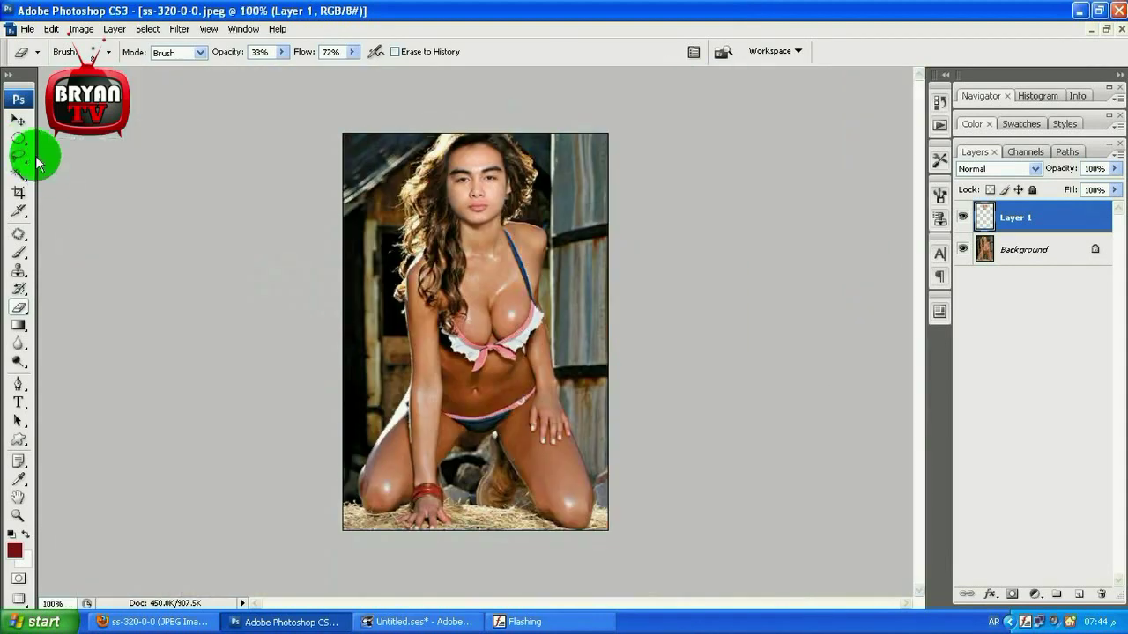
pyautogui.click(18, 119)
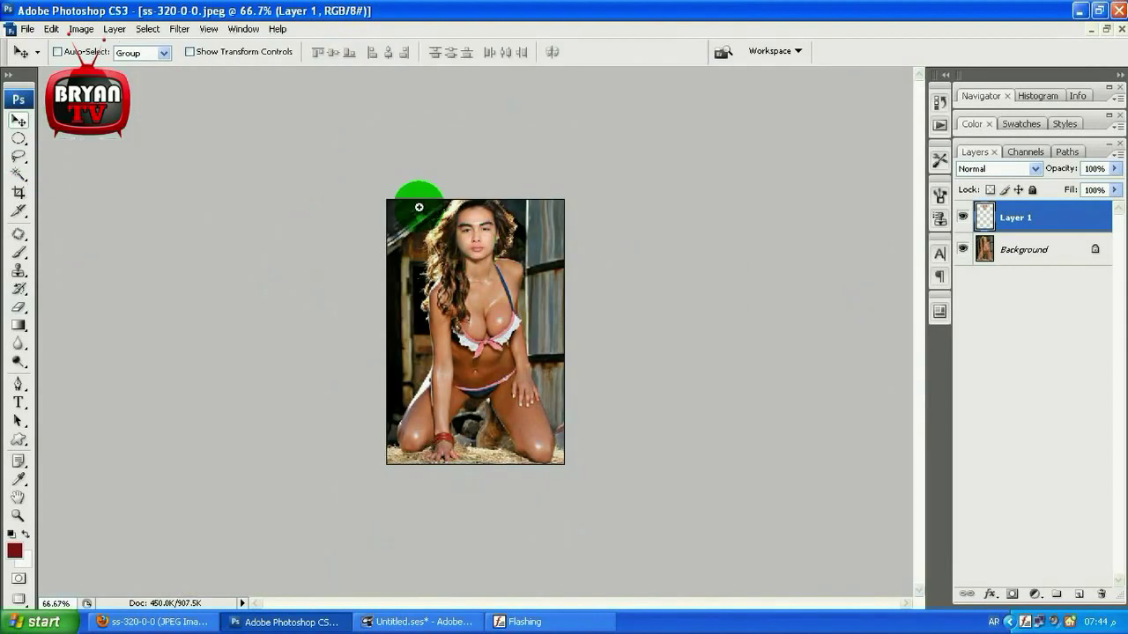
pyautogui.scroll(3, 415, 189)
pyautogui.scroll(3, 526, 267)
pyautogui.scroll(-2, 526, 268)
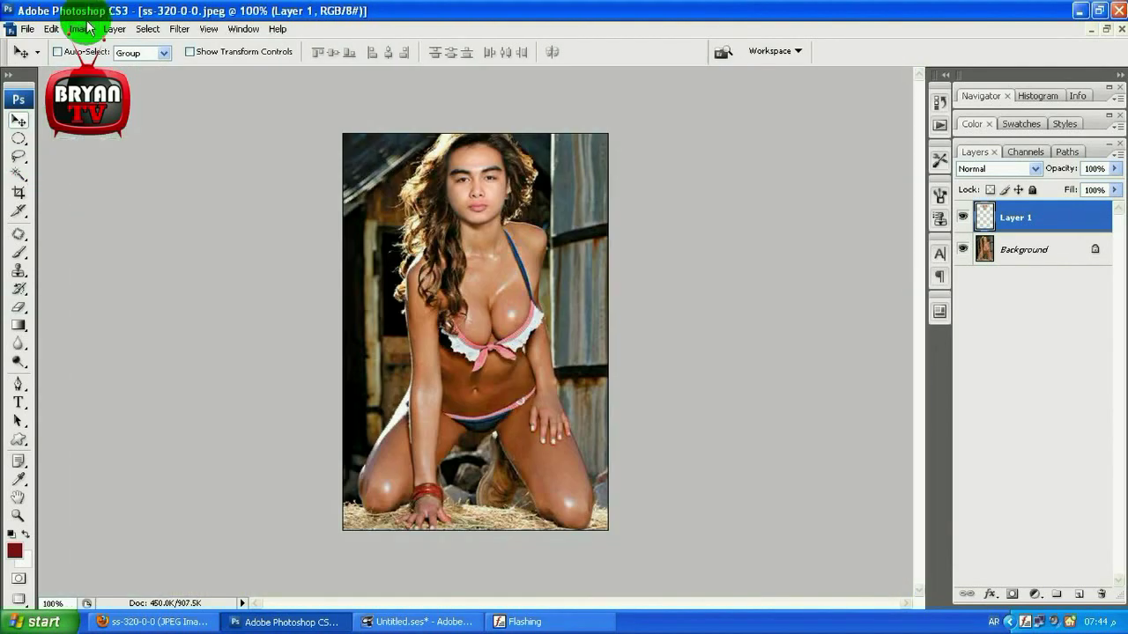
# In Levels, darken the Blue midtones slightly and set the Red midtone to 1.05
pyautogui.click(81, 28)
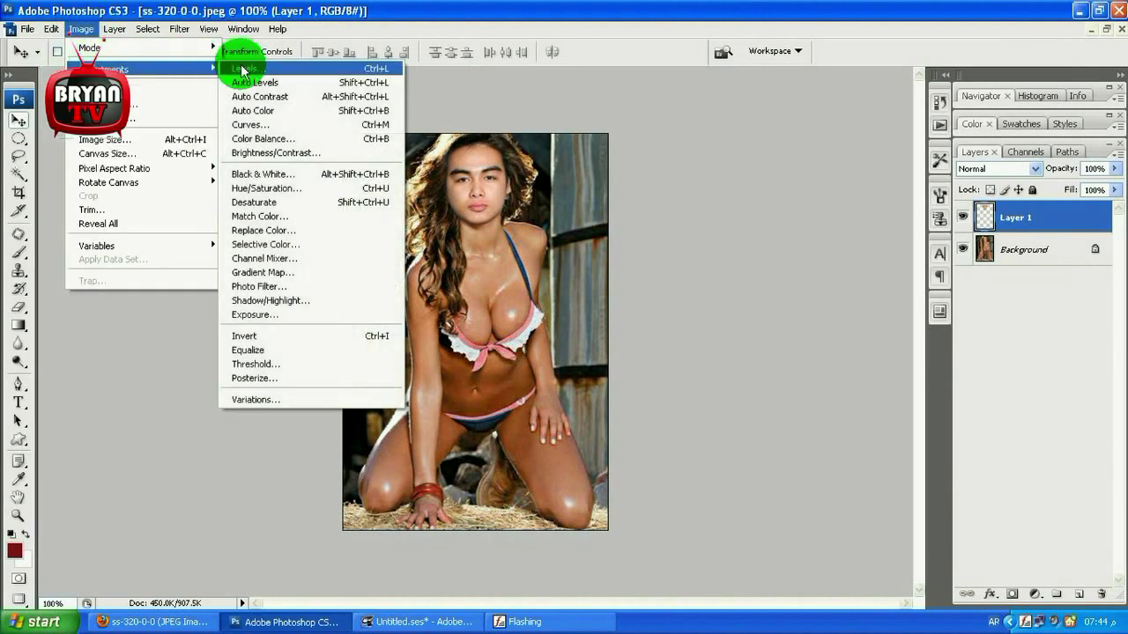
pyautogui.click(241, 69)
pyautogui.click(787, 344)
pyautogui.click(786, 340)
pyautogui.click(806, 389)
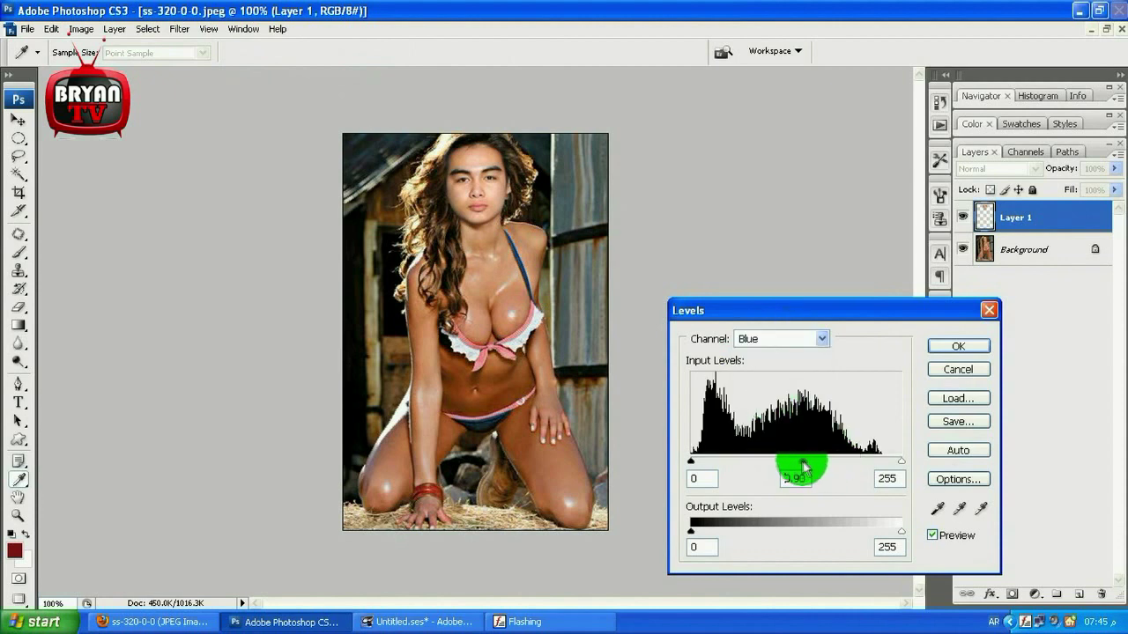
pyautogui.moveTo(803, 466); pyautogui.dragTo(800, 462)
pyautogui.click(780, 383)
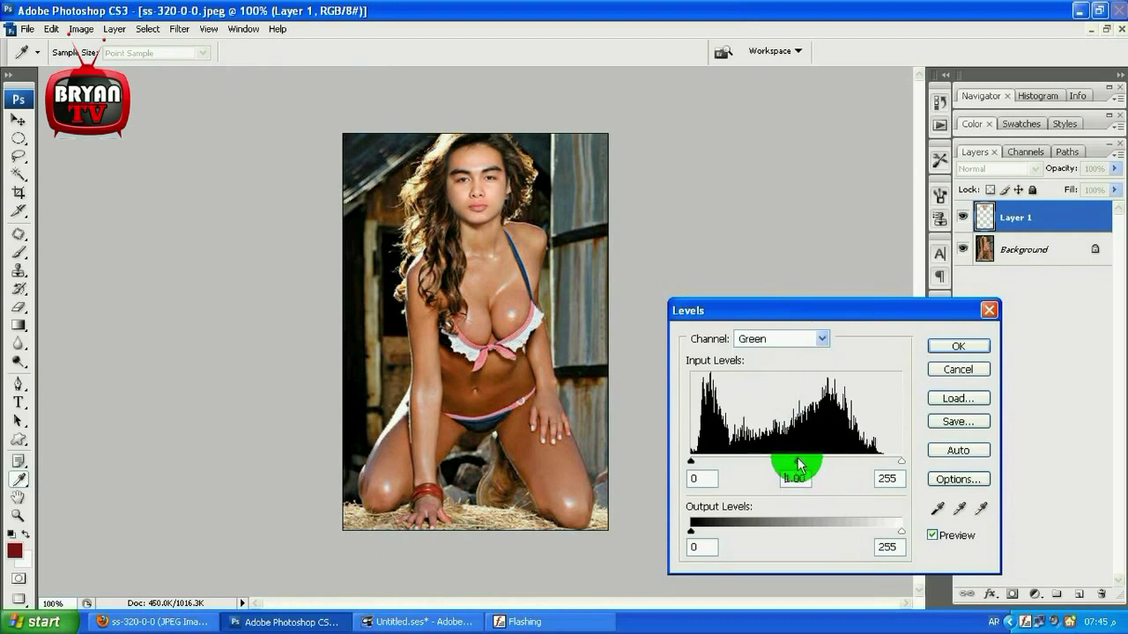
pyautogui.click(815, 340)
pyautogui.click(795, 365)
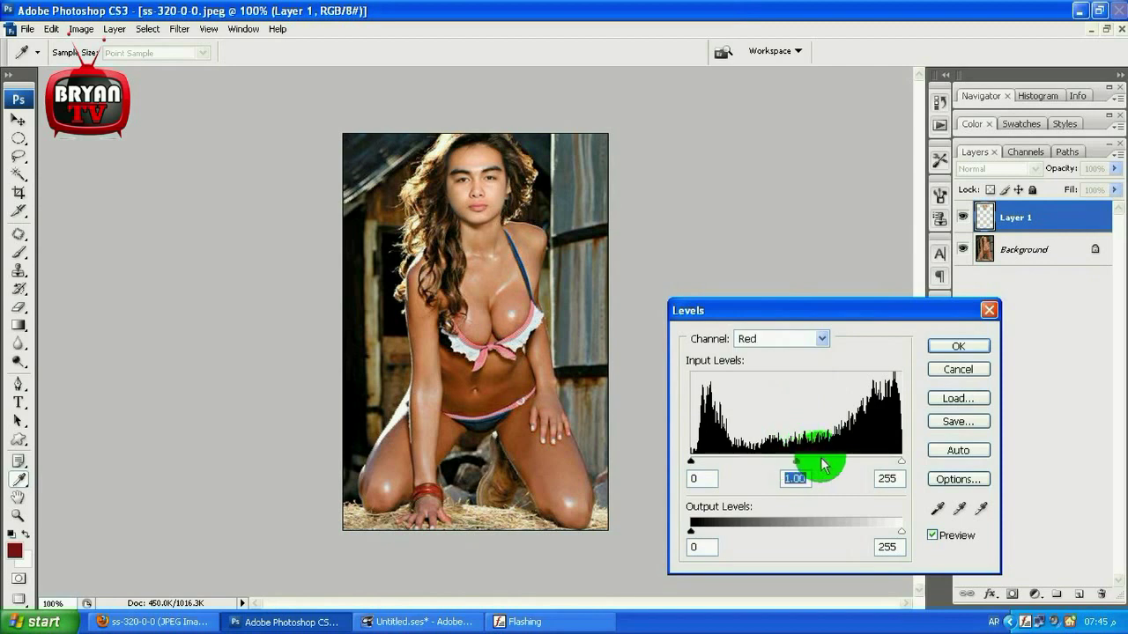
pyautogui.moveTo(796, 472); pyautogui.dragTo(792, 472)
pyautogui.click(781, 338)
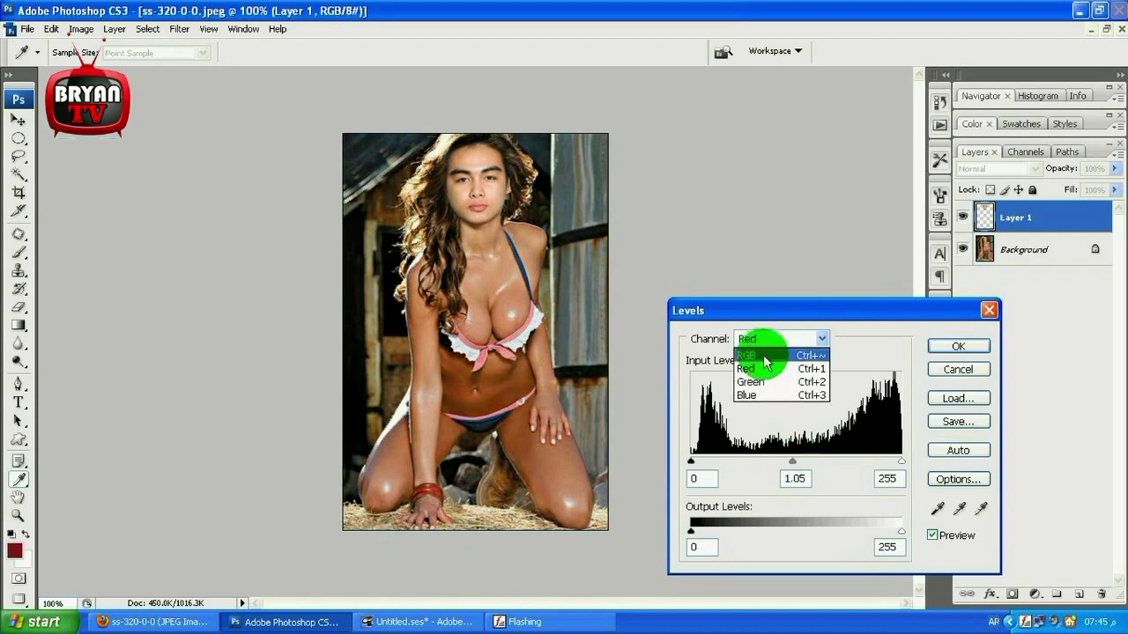
pyautogui.click(774, 354)
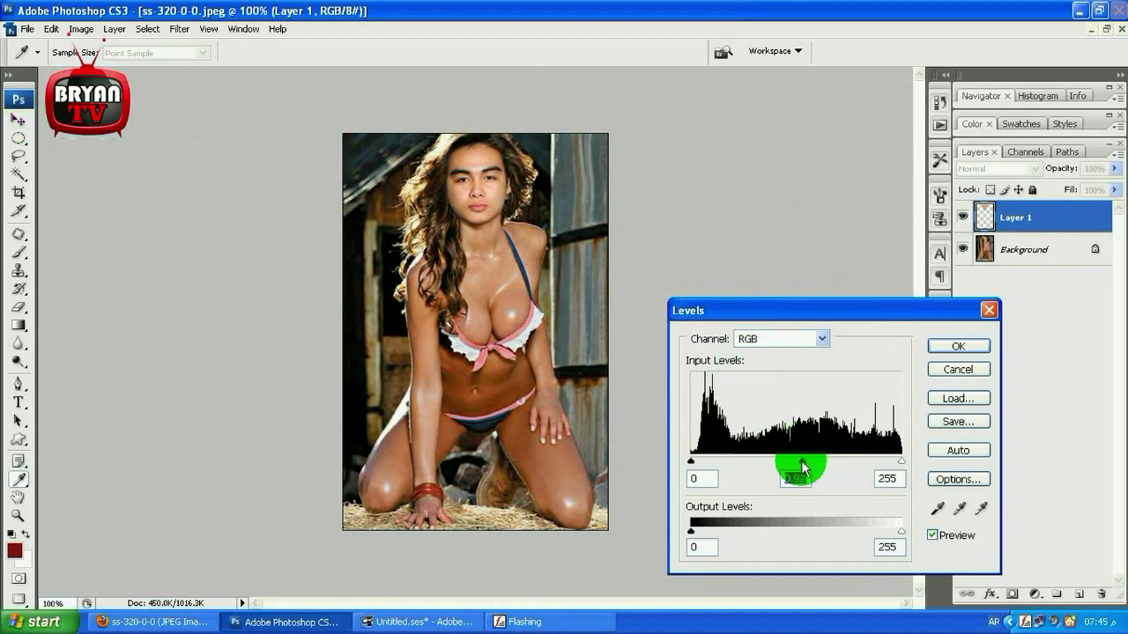
# Confirm the Levels adjustment and look over the face-composited photo
pyautogui.click(928, 352)
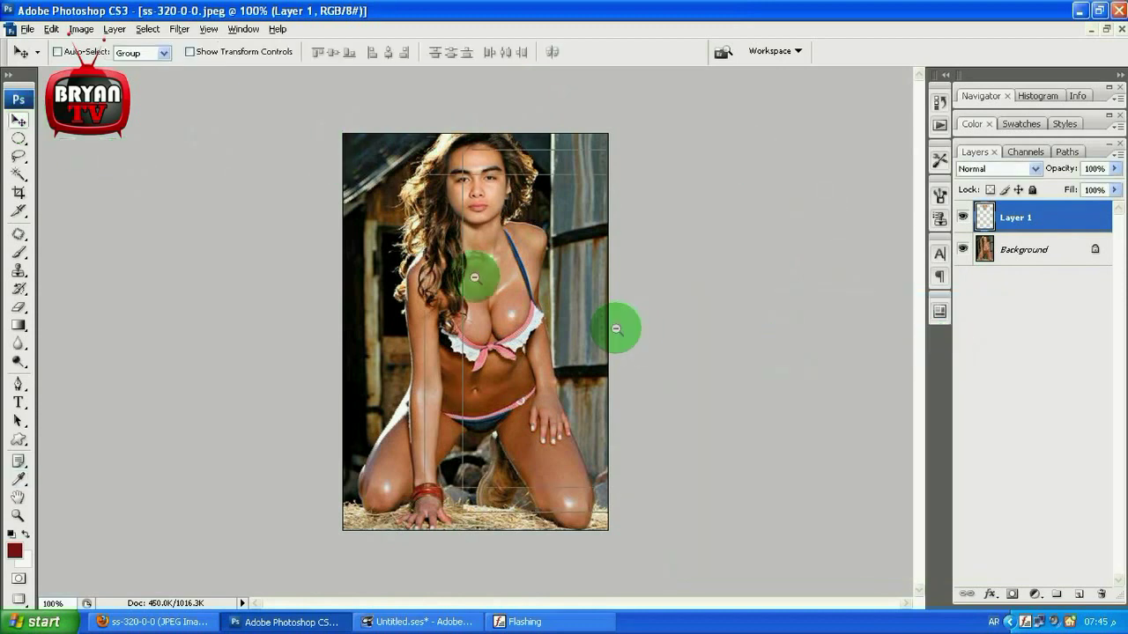
pyautogui.scroll(2, 503, 323)
pyautogui.scroll(-2, 423, 302)
pyautogui.click(16, 125)
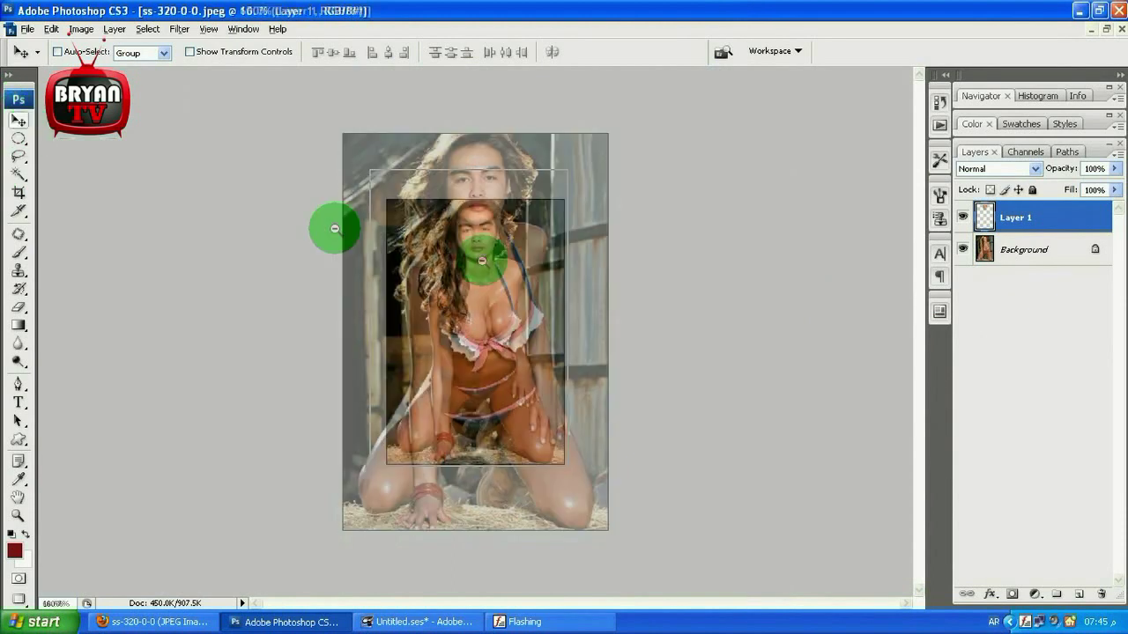
pyautogui.click(363, 263)
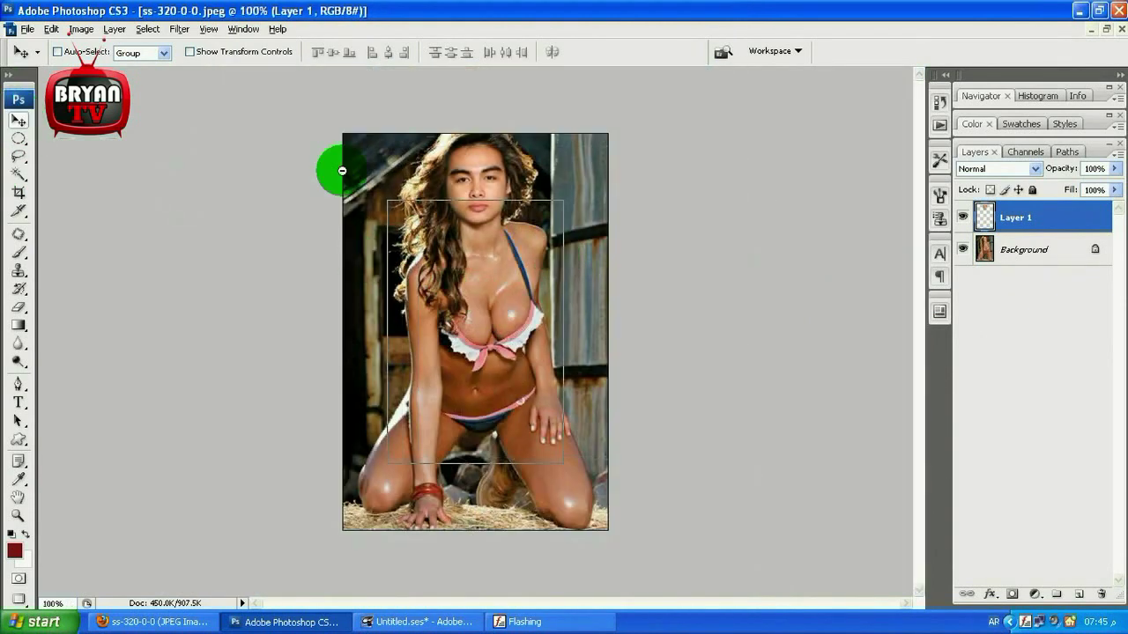
pyautogui.scroll(2, 549, 277)
pyautogui.scroll(-1, 559, 277)
pyautogui.scroll(-2, 458, 264)
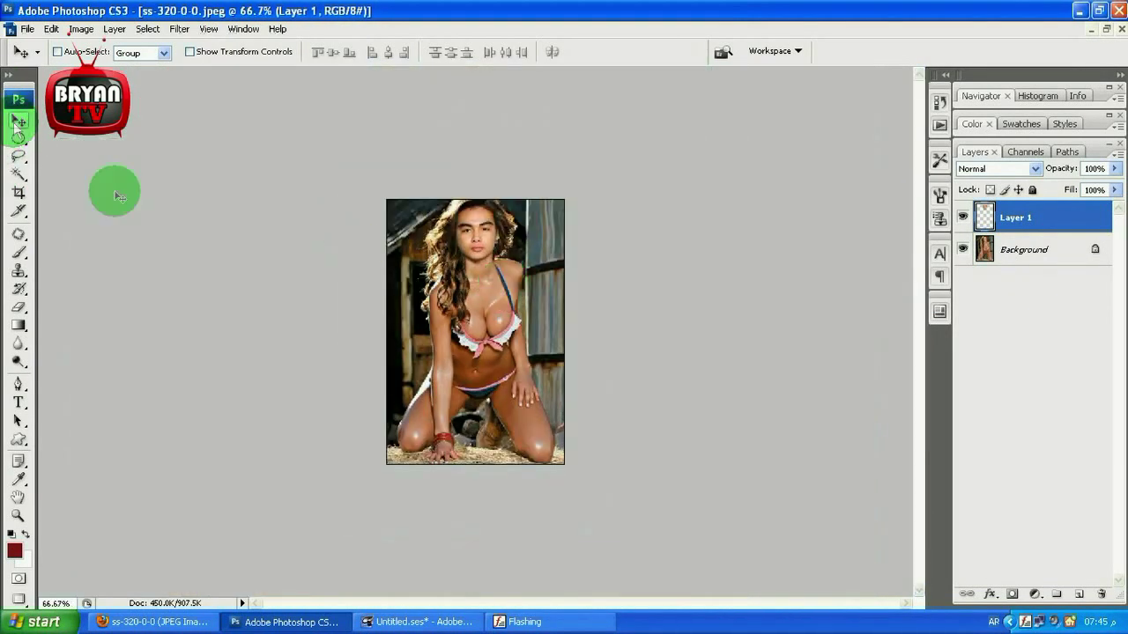
pyautogui.scroll(2, 657, 365)
pyautogui.scroll(-1, 587, 327)
# Start a text layer on the photo, then discard the unfinished text
pyautogui.press('t')
pyautogui.click(431, 389)
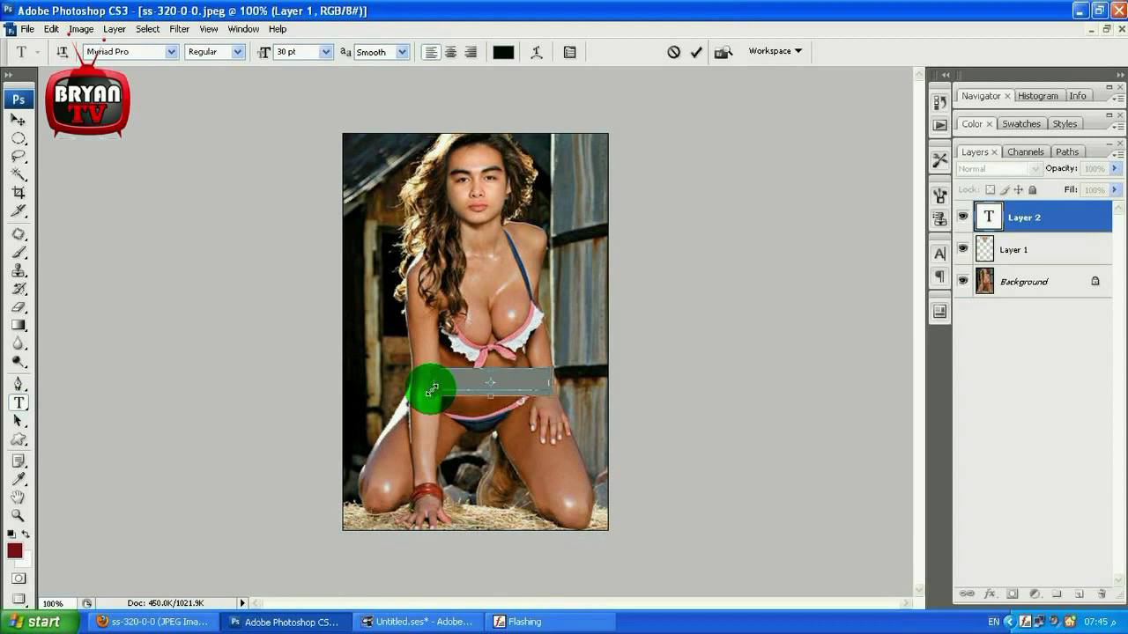
pyautogui.click(350, 330)
pyautogui.click(22, 126)
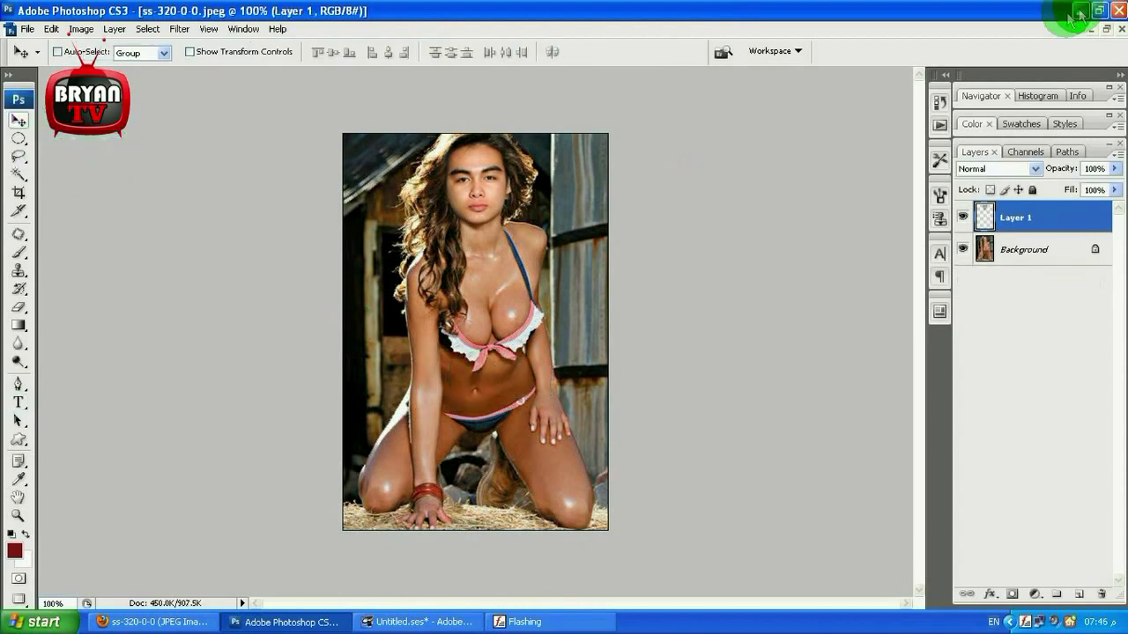
# Minimize Photoshop, open My Documents, and drag SIGNATURE.psd into Photoshop
pyautogui.click(1079, 10)
pyautogui.doubleClick(35, 26)
pyautogui.click(742, 253)
pyautogui.click(837, 269)
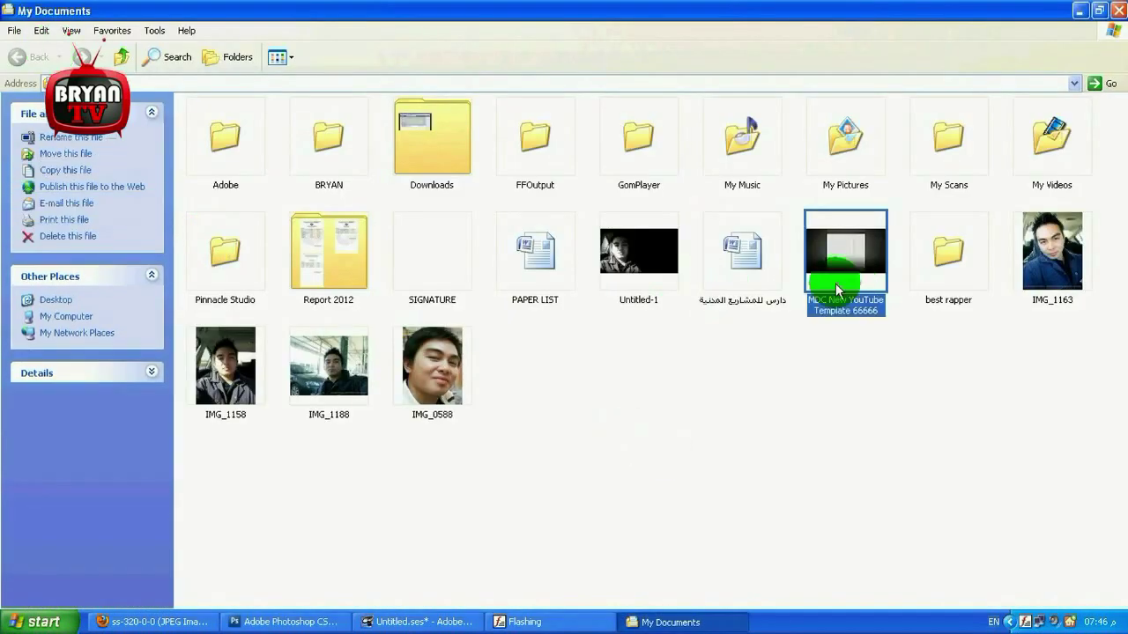
pyautogui.moveTo(432, 260); pyautogui.dragTo(468, 430)
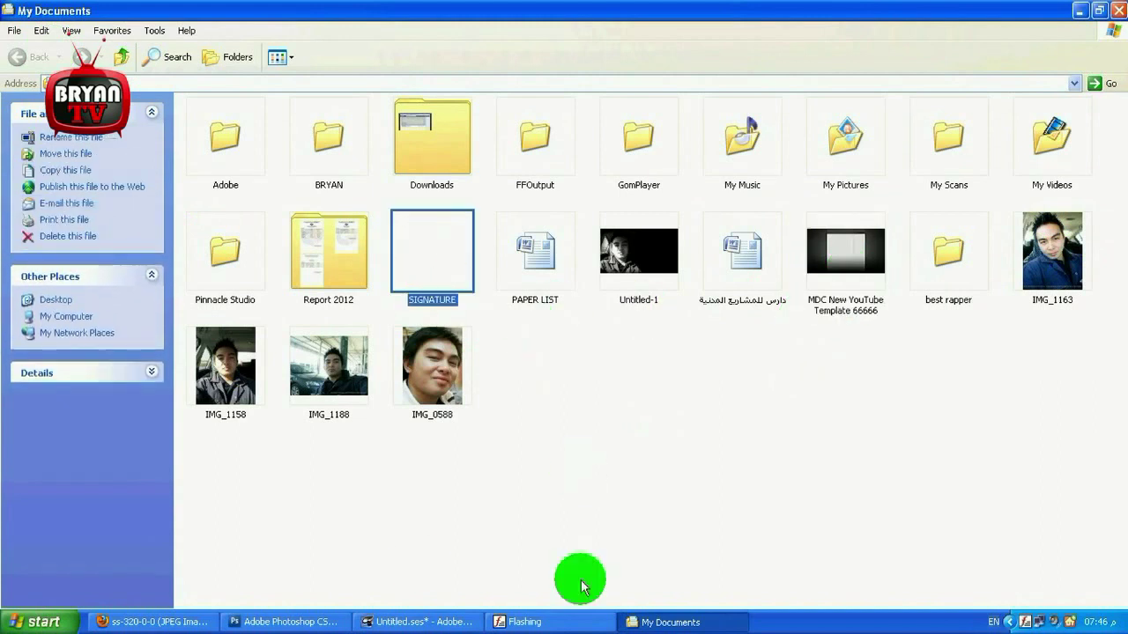
pyautogui.click(1071, 16)
pyautogui.moveTo(428, 252); pyautogui.dragTo(346, 351)
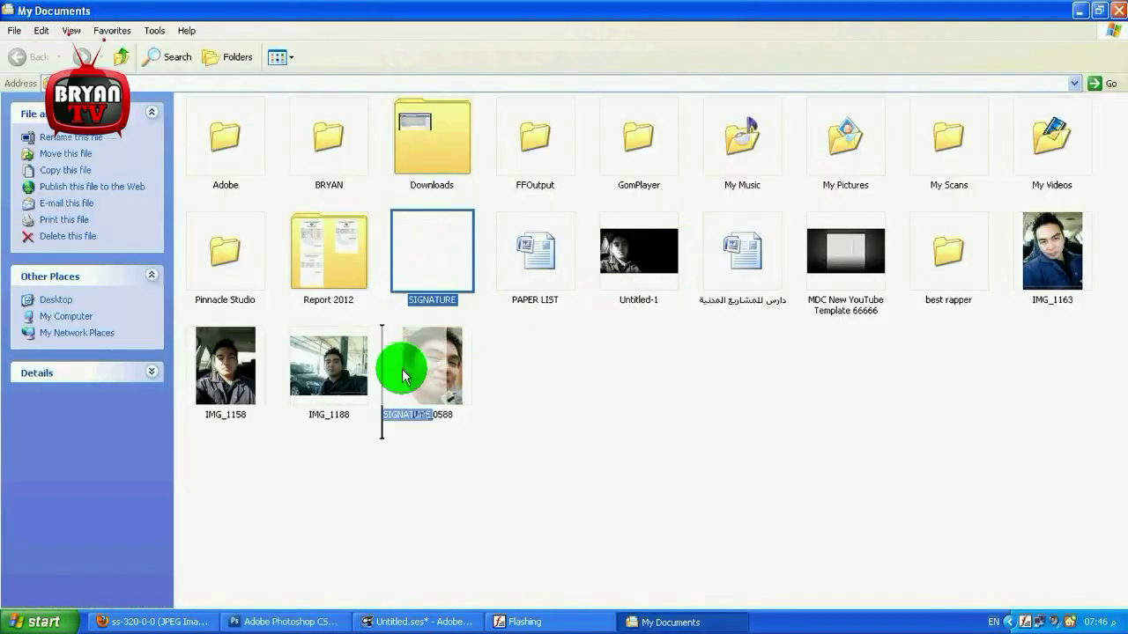
# Copy the signature text layer from SIGNATURE.psd into the photo, then close SIGNATURE
pyautogui.press('f')
pyautogui.press('f')
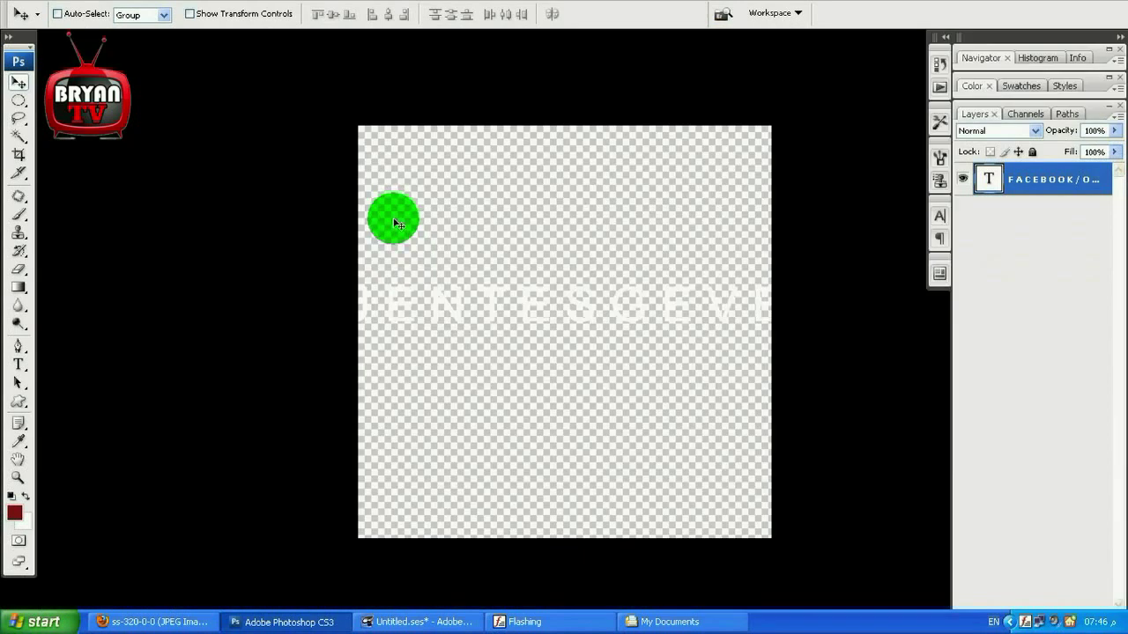
pyautogui.press('f')
pyautogui.moveTo(308, 103); pyautogui.dragTo(789, 166)
pyautogui.moveTo(659, 326); pyautogui.dragTo(515, 378)
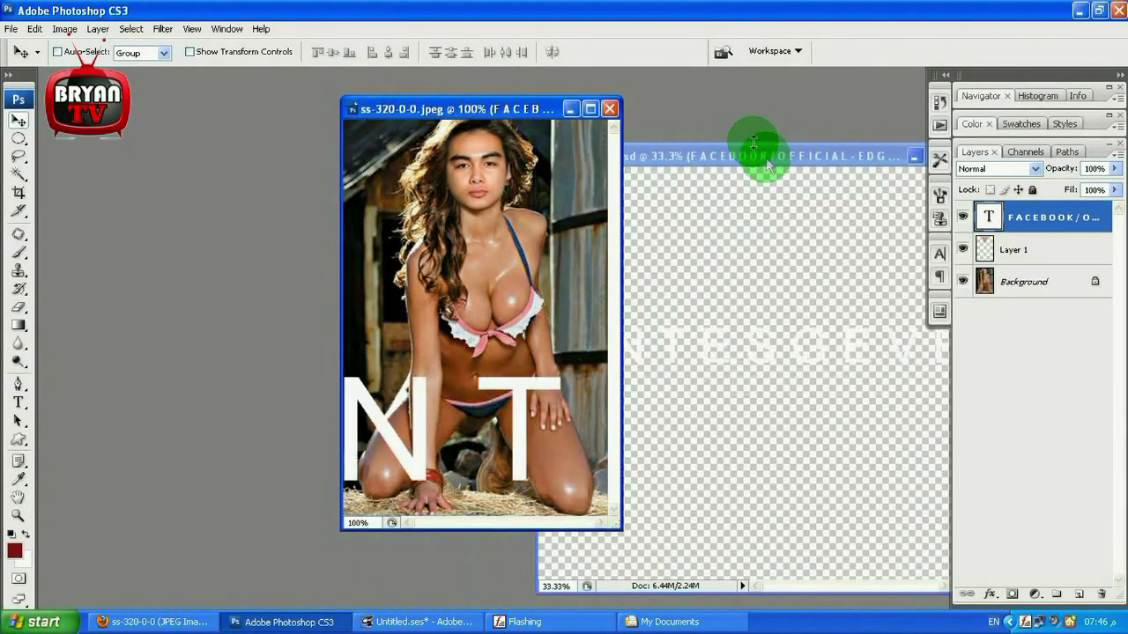
pyautogui.moveTo(774, 156); pyautogui.dragTo(447, 235)
pyautogui.click(624, 235)
pyautogui.click(590, 109)
# Position the signature text over the photo, narrow its width, and set it to 14 pt
pyautogui.moveTo(523, 455); pyautogui.dragTo(584, 340)
pyautogui.hotkey('ctrl', 't')
pyautogui.hotkey('ctrl', '-')
pyautogui.hotkey('ctrl', '-')
pyautogui.hotkey('ctrl', '-')
pyautogui.hotkey('ctrl', '-')
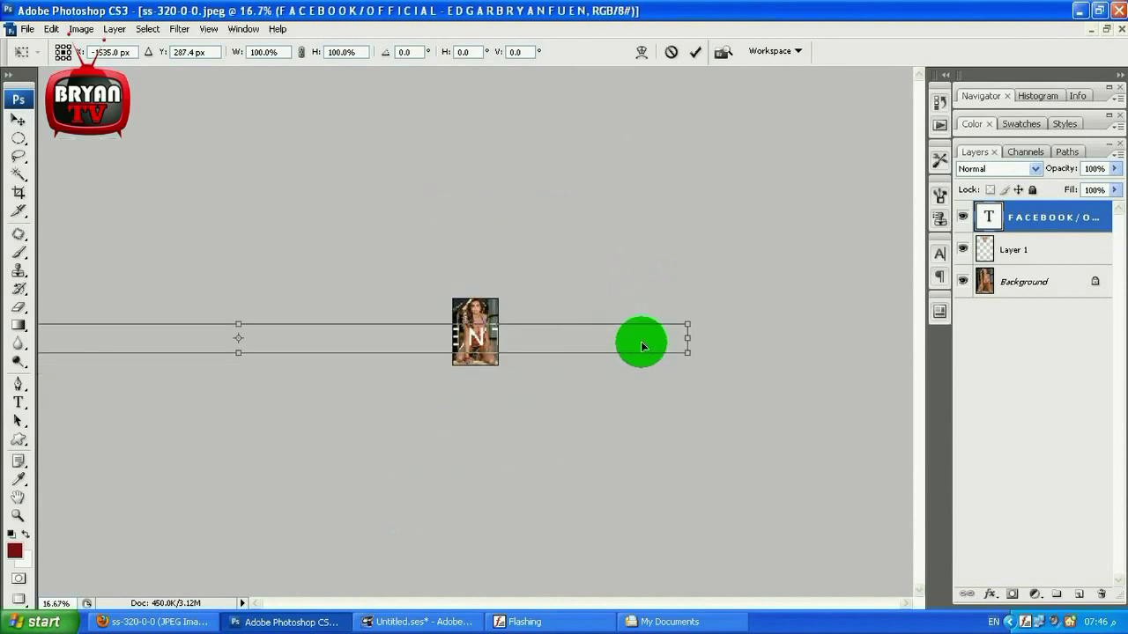
pyautogui.moveTo(686, 323); pyautogui.dragTo(562, 326)
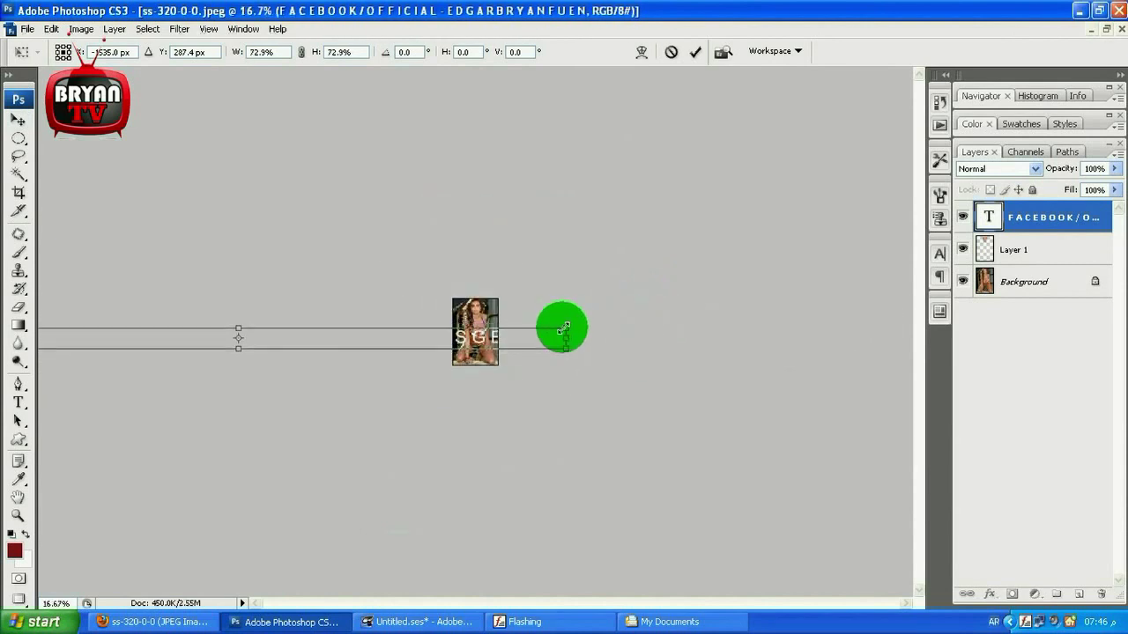
pyautogui.doubleClick(461, 340)
pyautogui.click(325, 51)
pyautogui.click(299, 161)
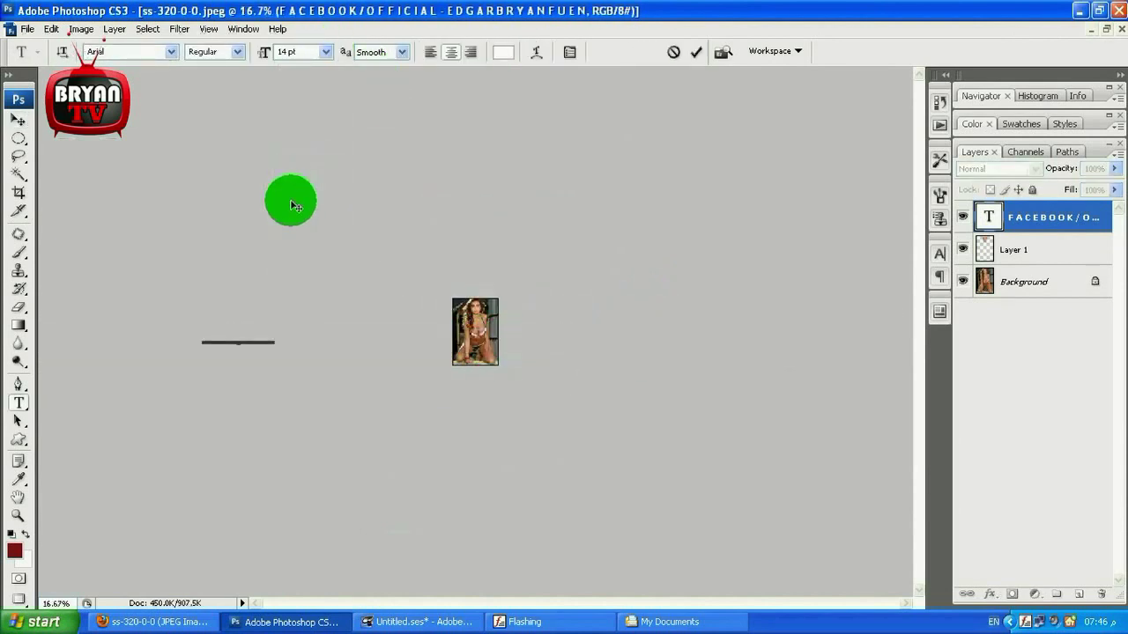
pyautogui.click(19, 118)
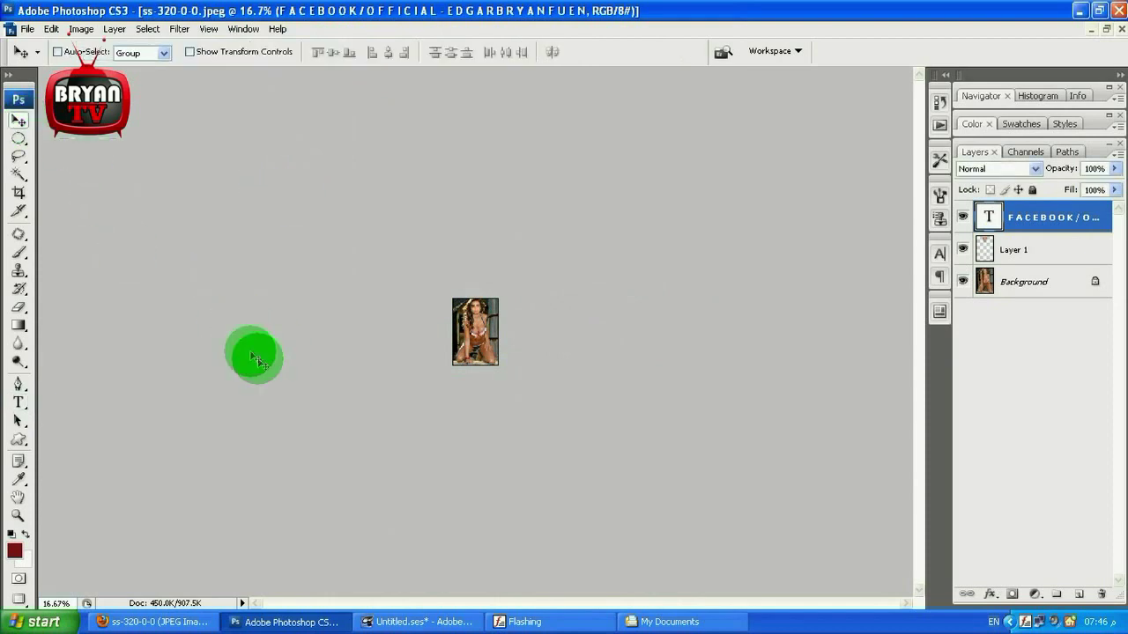
# Bring the view to 100% and apply the pending text transform
pyautogui.hotkey('ctrl', '0')
pyautogui.hotkey('ctrl', 'alt', '0')
pyautogui.hotkey('ctrl', '+')
pyautogui.hotkey('ctrl', '0')
pyautogui.hotkey('ctrl', 'alt', '0')
pyautogui.click(639, 470)
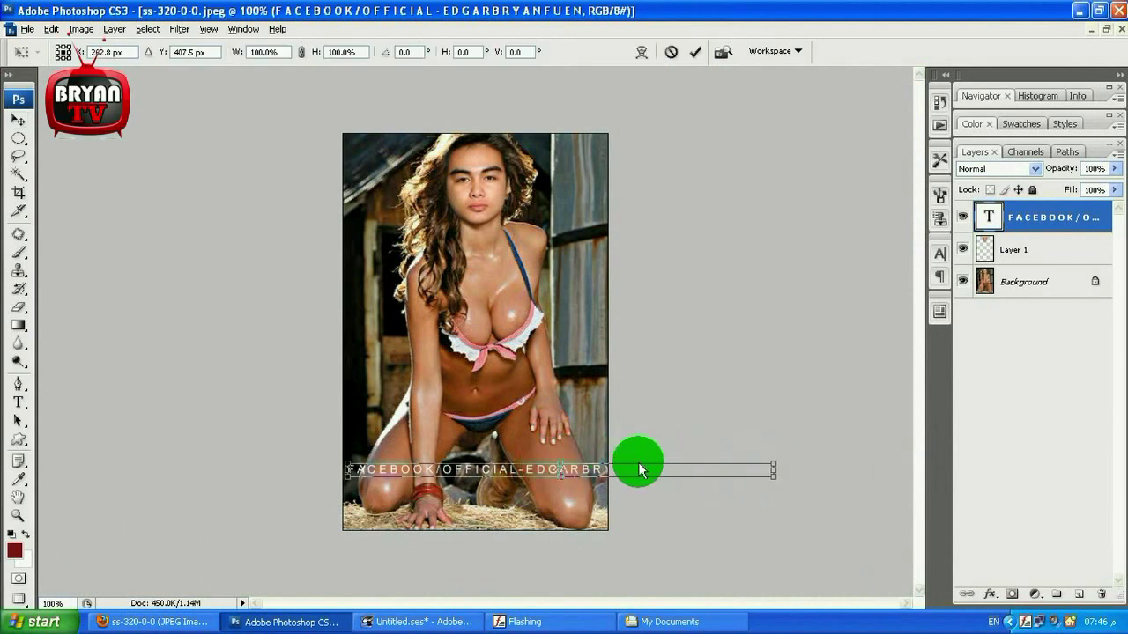
pyautogui.press('Return')
# Reduce the signature text to 9 pt
pyautogui.press('t')
pyautogui.doubleClick(498, 471)
pyautogui.click(325, 51)
pyautogui.click(297, 108)
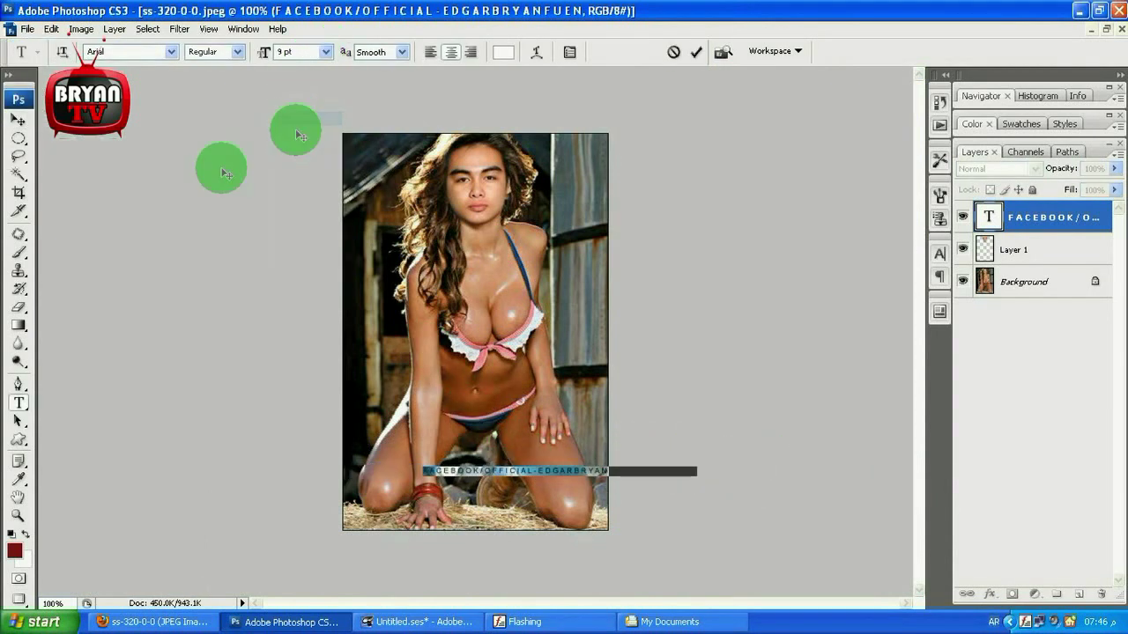
pyautogui.click(21, 121)
pyautogui.click(484, 485)
# Move the signature text up to mid-image across the model's waist and confirm its size
pyautogui.hotkey('ctrl', '+')
pyautogui.hotkey('ctrl', '+')
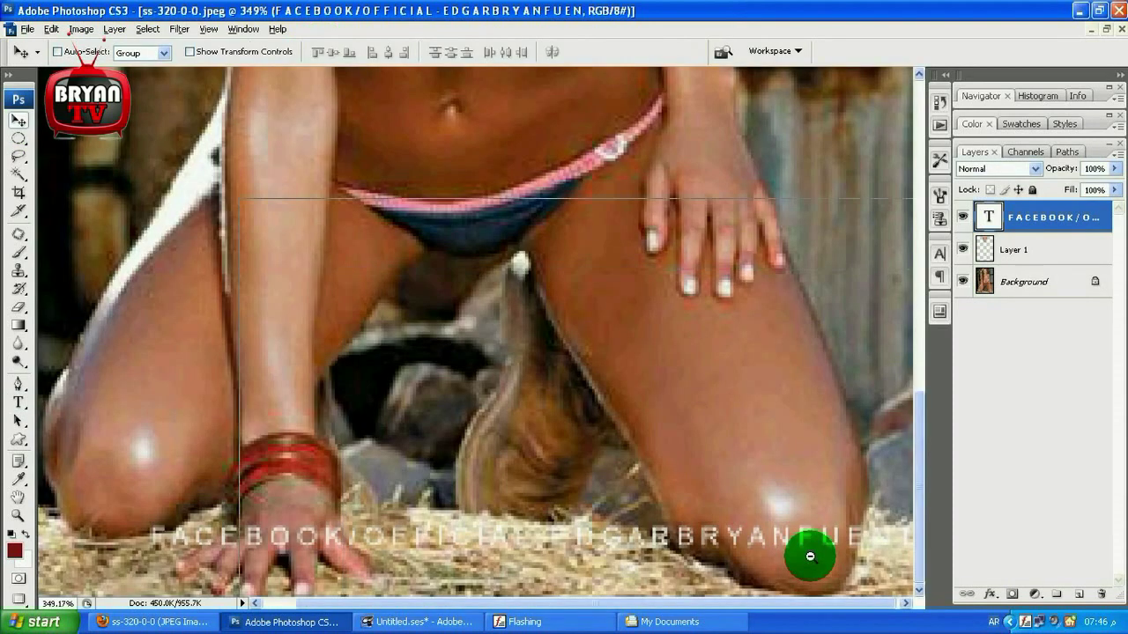
pyautogui.hotkey('ctrl', '-')
pyautogui.moveTo(605, 537)
pyautogui.mouseDown()
pyautogui.moveTo(596, 341)
pyautogui.moveTo(529, 329)
pyautogui.moveTo(549, 423)
pyautogui.moveTo(558, 345)
pyautogui.moveTo(720, 351)
pyautogui.moveTo(723, 330)
pyautogui.mouseUp()
pyautogui.hotkey('ctrl', 't')
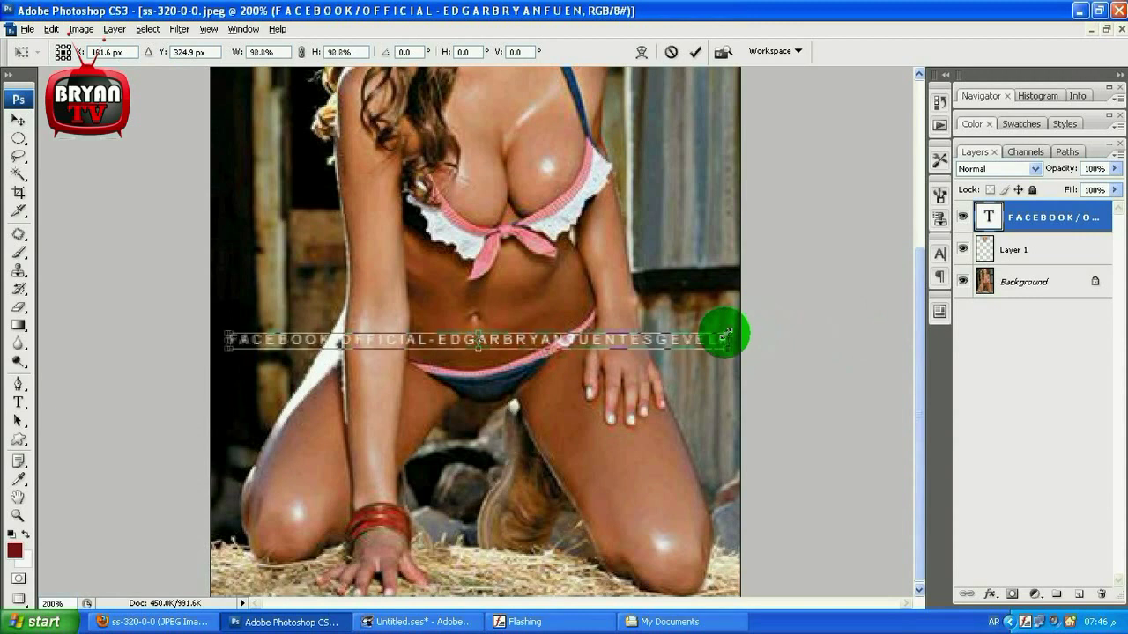
pyautogui.press('Return')
pyautogui.hotkey('ctrl', '-')
pyautogui.hotkey('ctrl', '+')
pyautogui.hotkey('ctrl', '-')
pyautogui.hotkey('ctrl', '-')
pyautogui.hotkey('ctrl', '+')
pyautogui.hotkey('ctrl', '+')
pyautogui.hotkey('ctrl', '-')
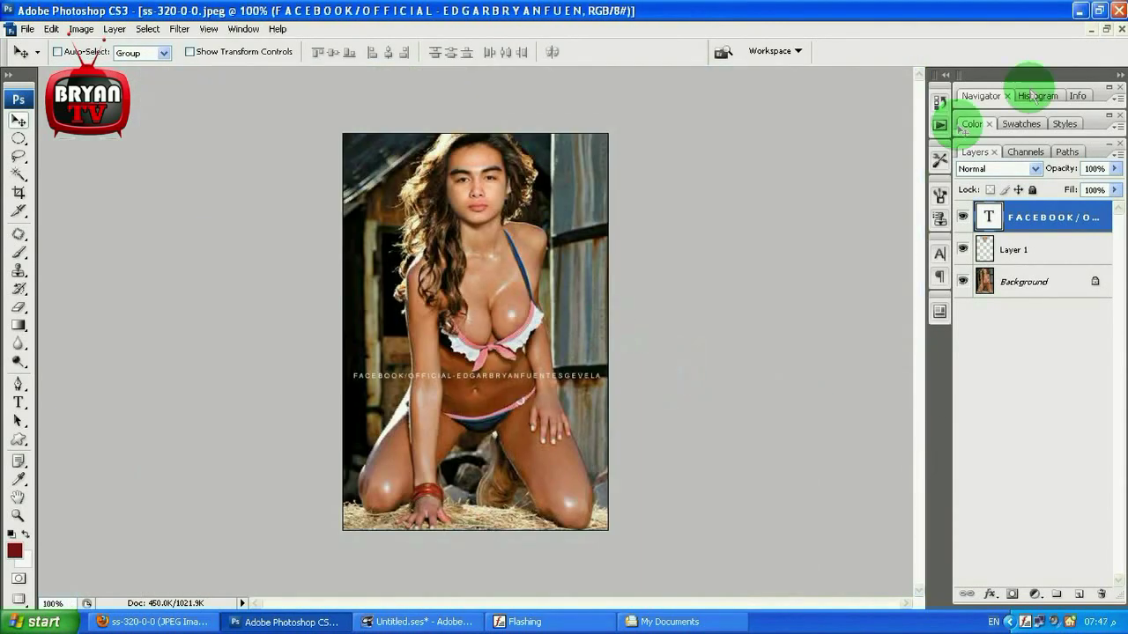
# Close My Documents and briefly preview the face photo before returning to Photoshop
pyautogui.click(670, 622)
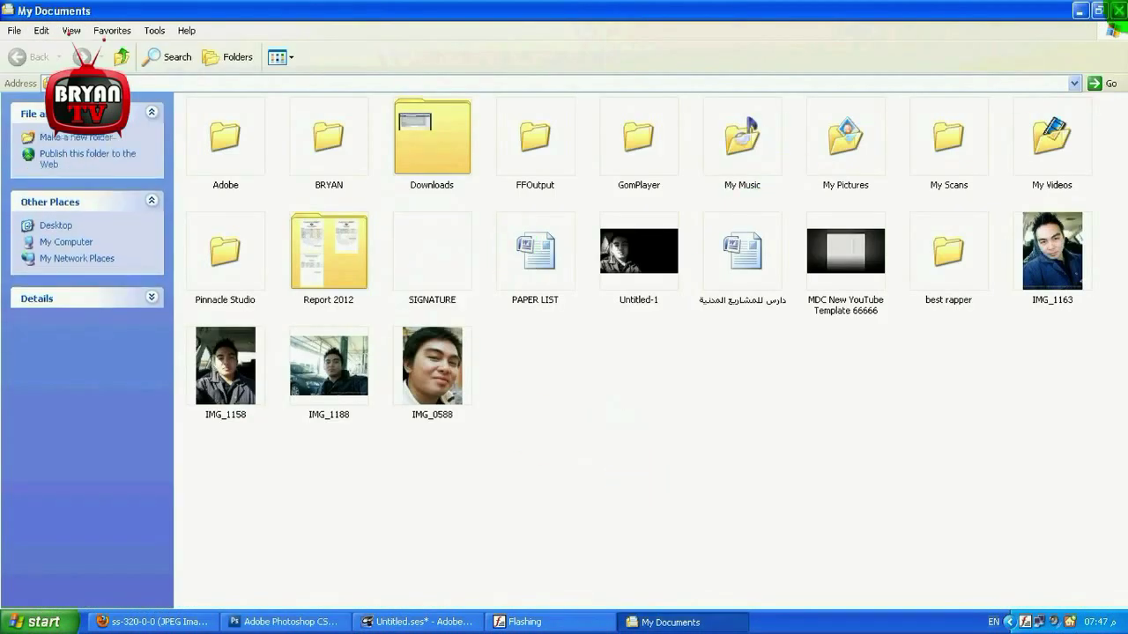
pyautogui.hotkey('alt', 'F4')
pyautogui.click(155, 425)
pyautogui.doubleClick(148, 438)
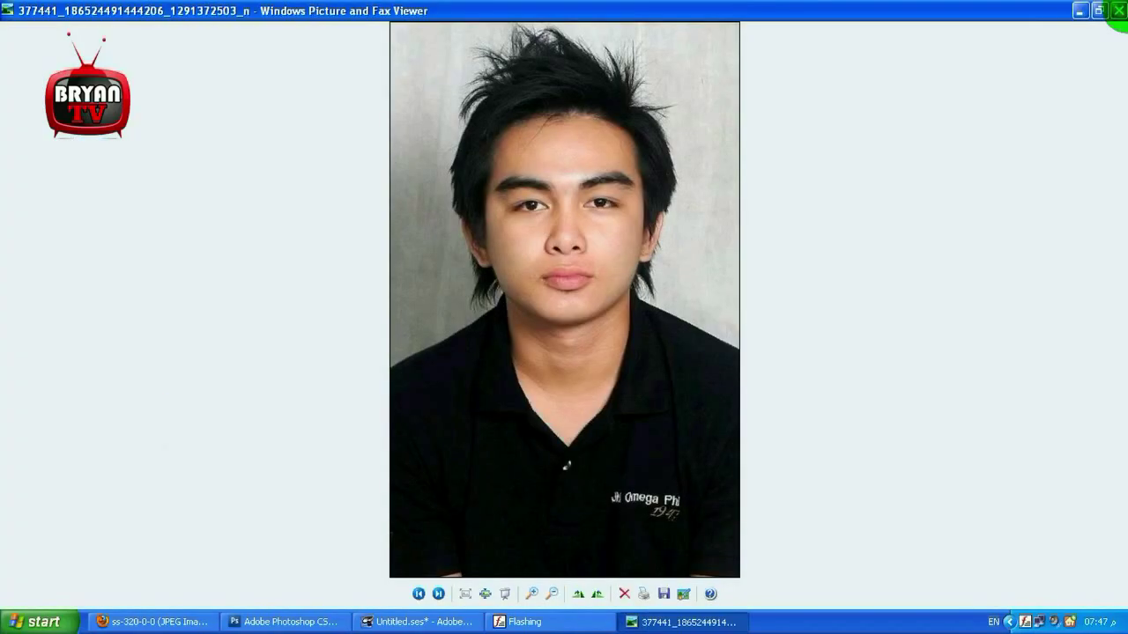
pyautogui.hotkey('alt', 'F4')
pyautogui.click(263, 622)
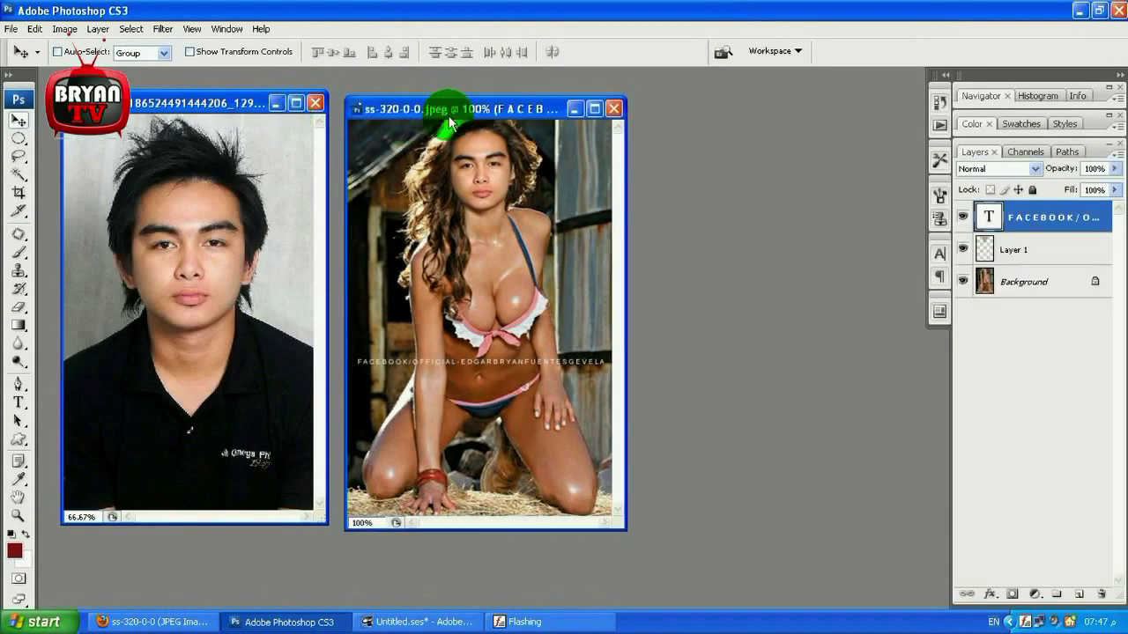
# Close the original portrait and maximize the composite photo window, fitting the view
pyautogui.moveTo(447, 109); pyautogui.dragTo(536, 121)
pyautogui.click(238, 241)
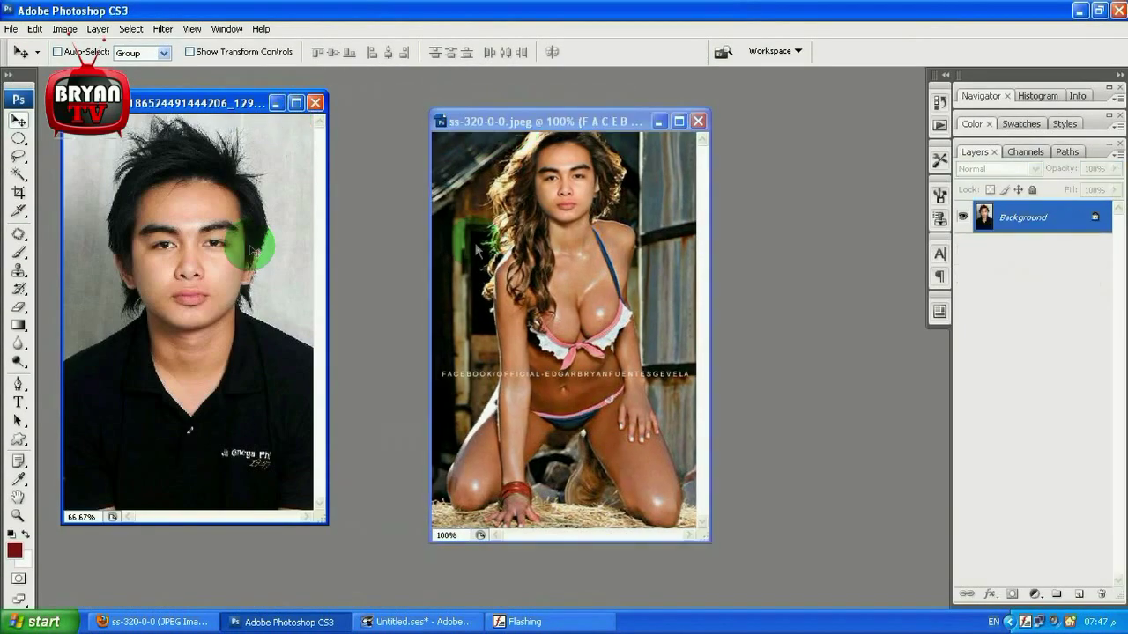
pyautogui.click(315, 102)
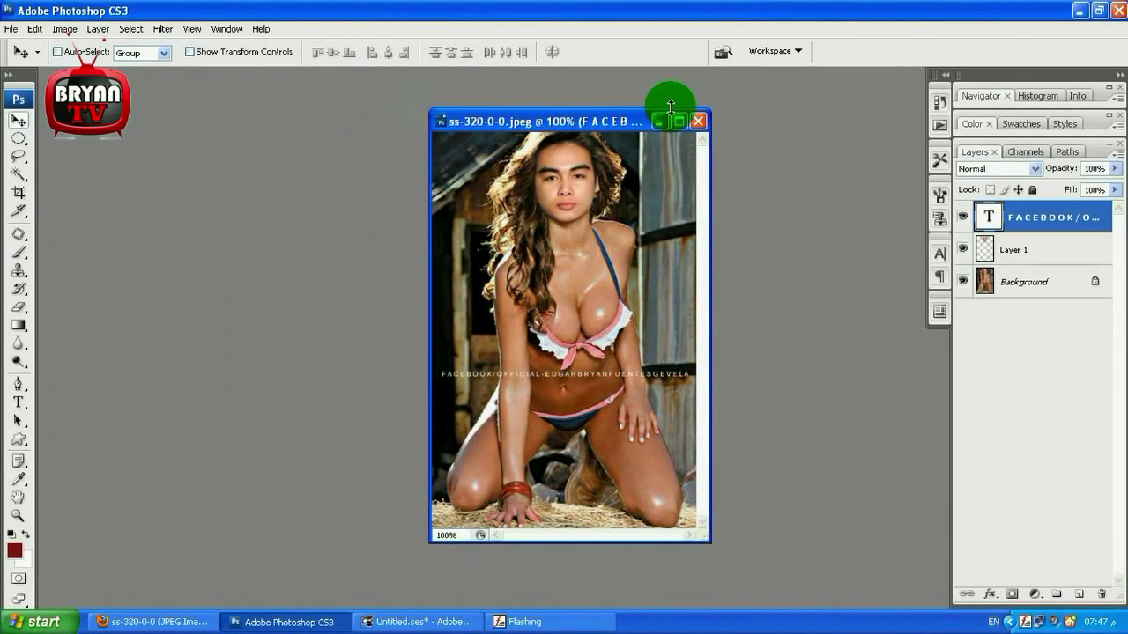
pyautogui.click(678, 121)
pyautogui.moveTo(412, 174); pyautogui.dragTo(673, 336)
pyautogui.hotkey('ctrl', 'alt', '0')
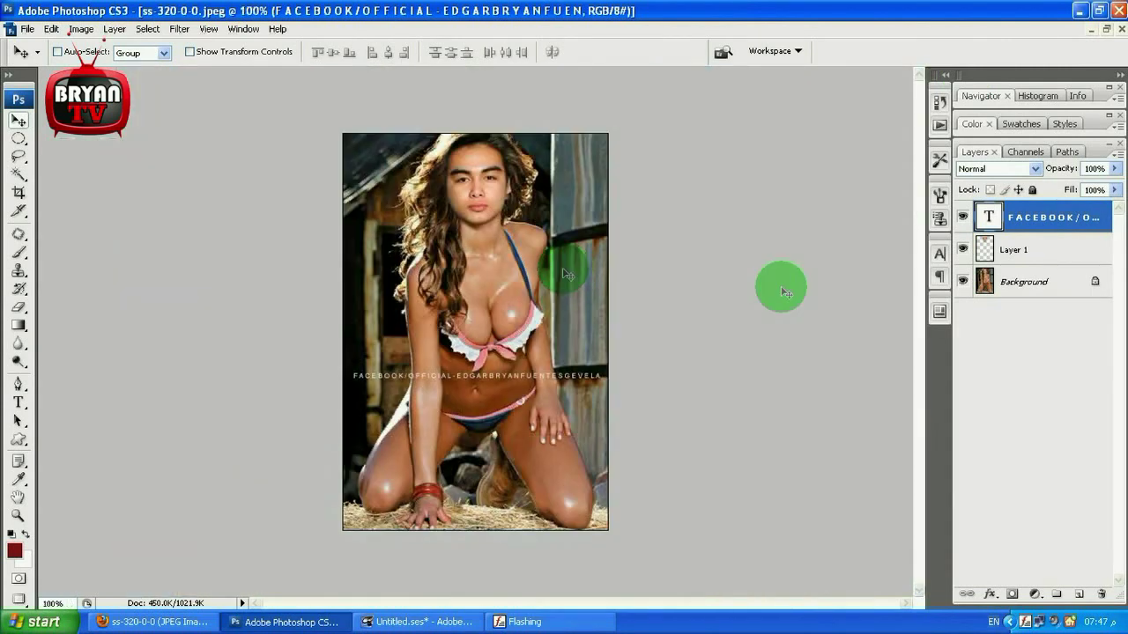
# Flatten the composite and save it to the desktop as the JPEG SEXY BRYAN
pyautogui.hotkey('ctrl', 'shift', 'e')
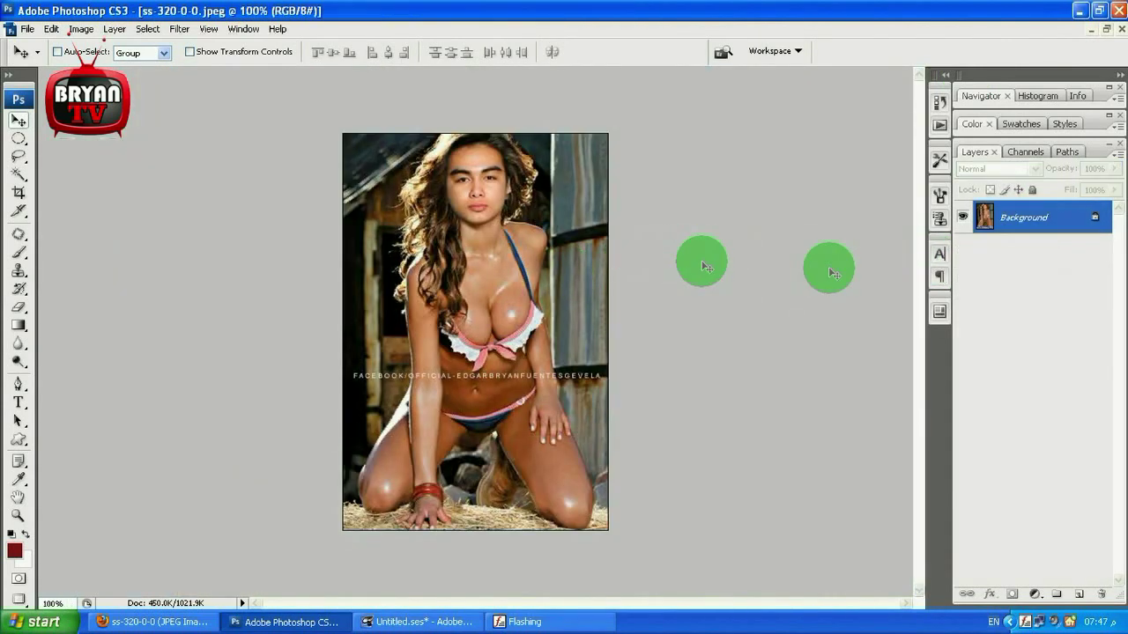
pyautogui.hotkey('ctrl', 'shift', 's')
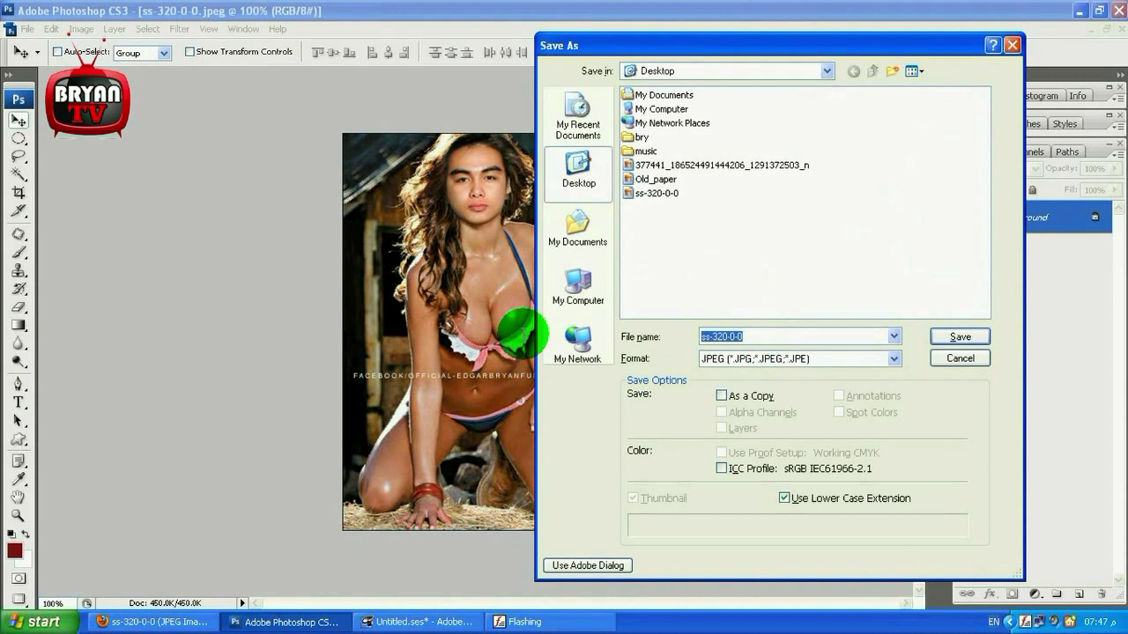
pyautogui.write('SEXY BRYA')
pyautogui.write('N')
pyautogui.click(959, 337)
pyautogui.click(868, 269)
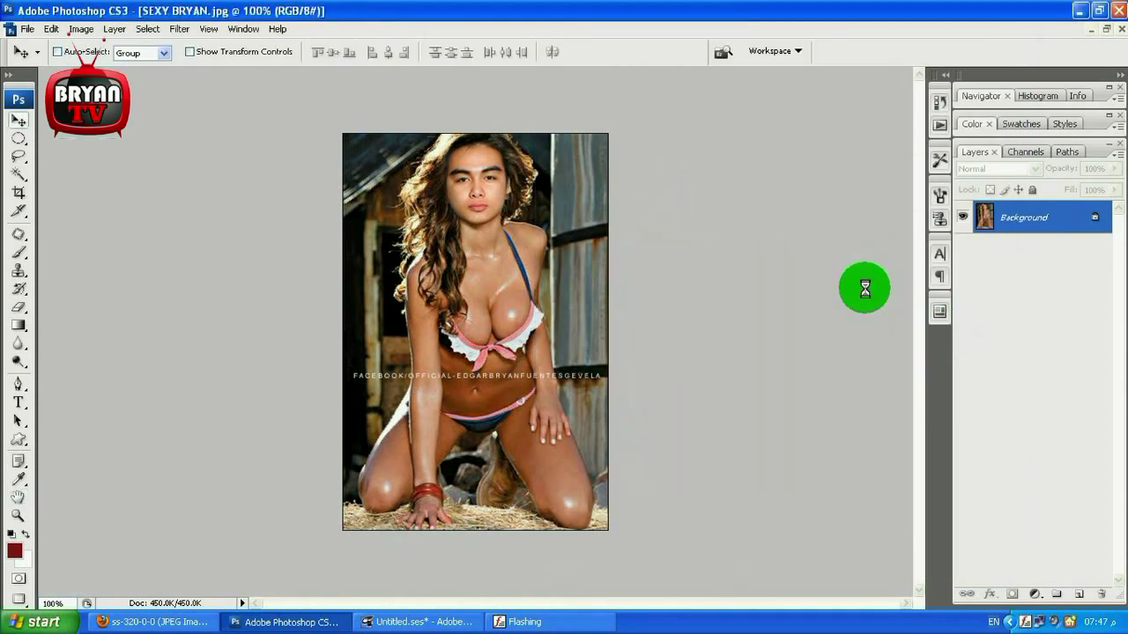
pyautogui.click(1080, 10)
# Preview SEXY BRYAN.jpg, close the viewer, then restore Firefox and open a blank new tab
pyautogui.doubleClick(227, 430)
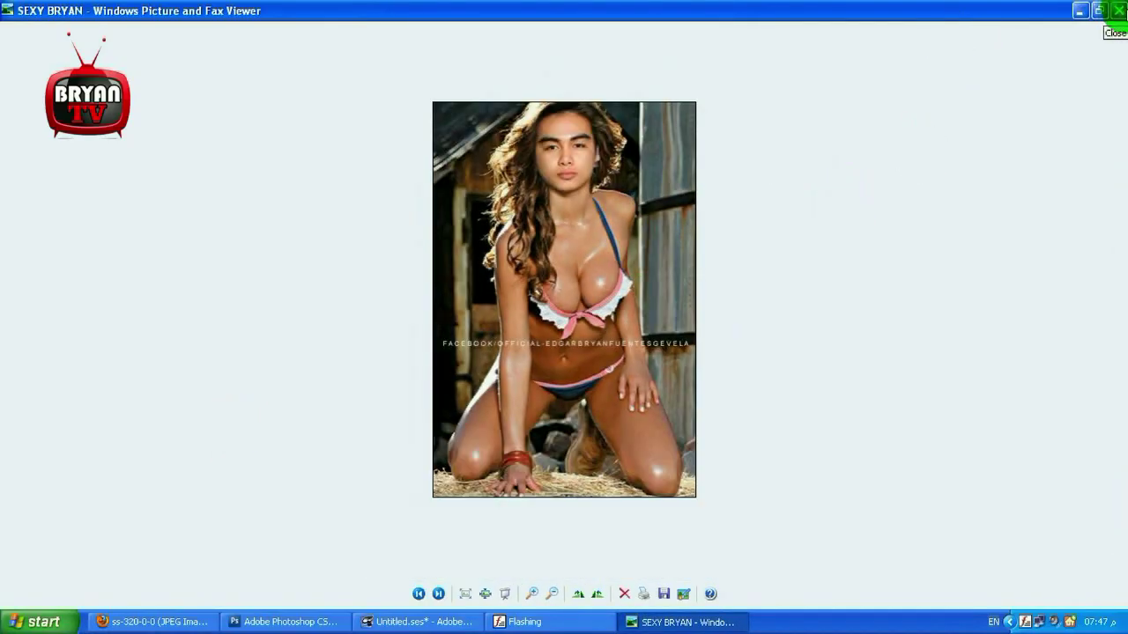
pyautogui.click(1117, 11)
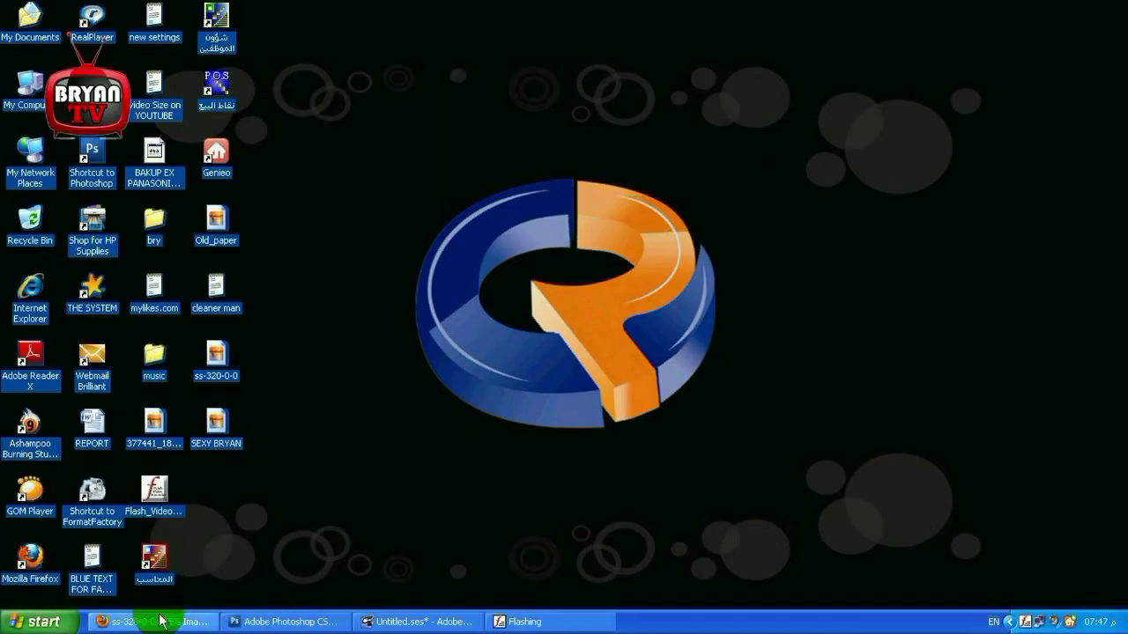
pyautogui.click(161, 622)
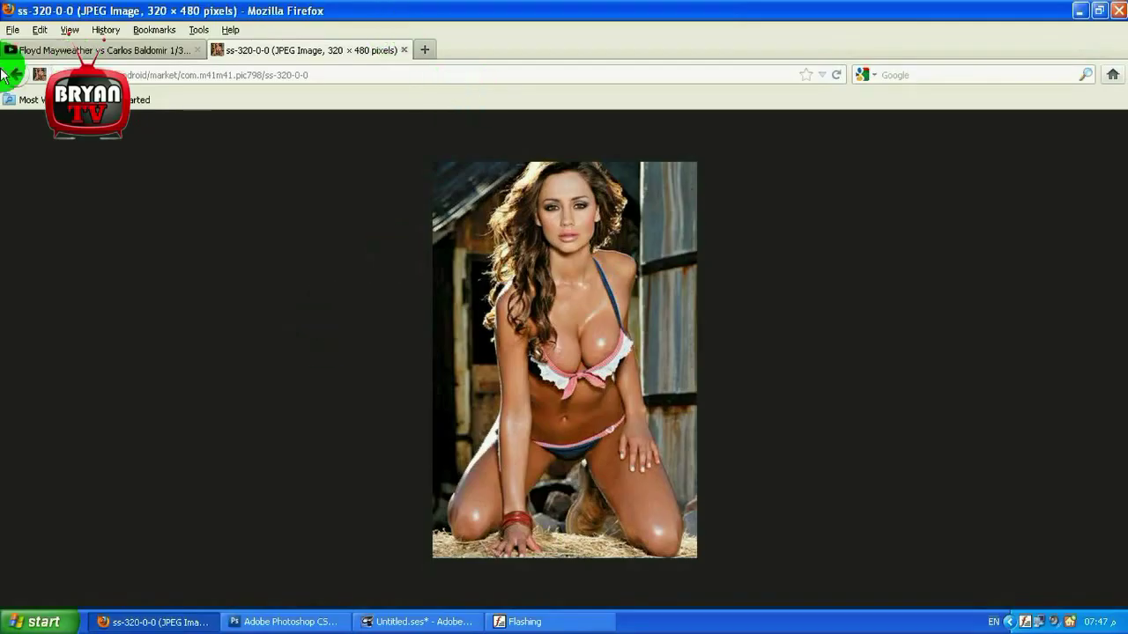
pyautogui.click(15, 74)
pyautogui.click(424, 49)
pyautogui.click(403, 75)
# Load facebook.com and sign in using the saved e-mail address and password
pyautogui.click(335, 93)
pyautogui.click(339, 50)
pyautogui.click(458, 51)
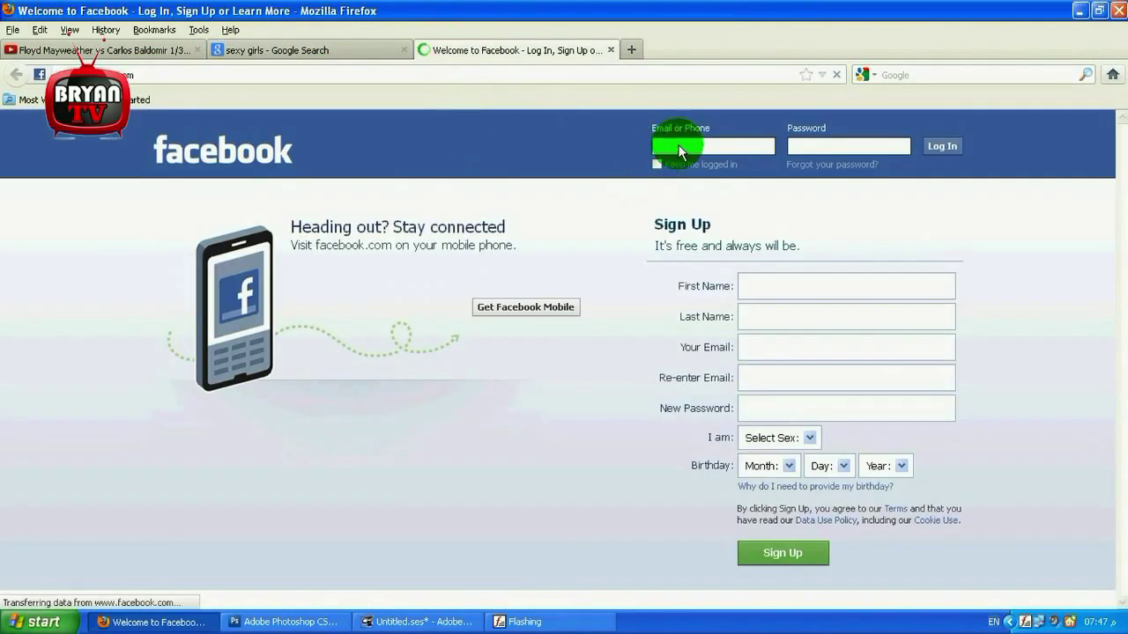
pyautogui.click(679, 147)
pyautogui.click(811, 148)
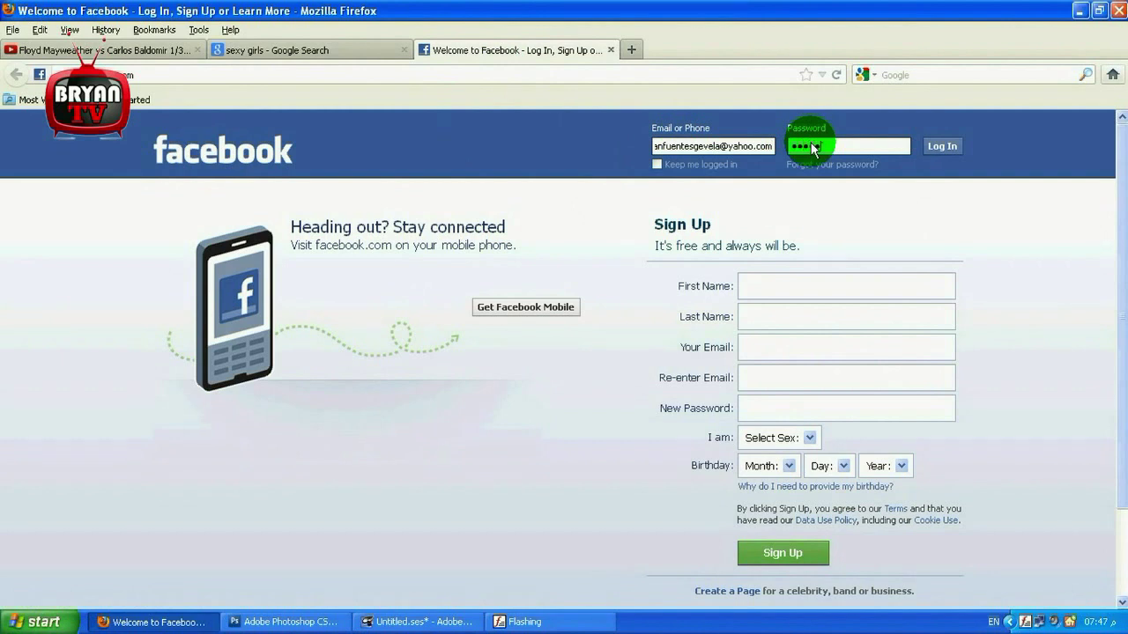
pyautogui.press('Return')
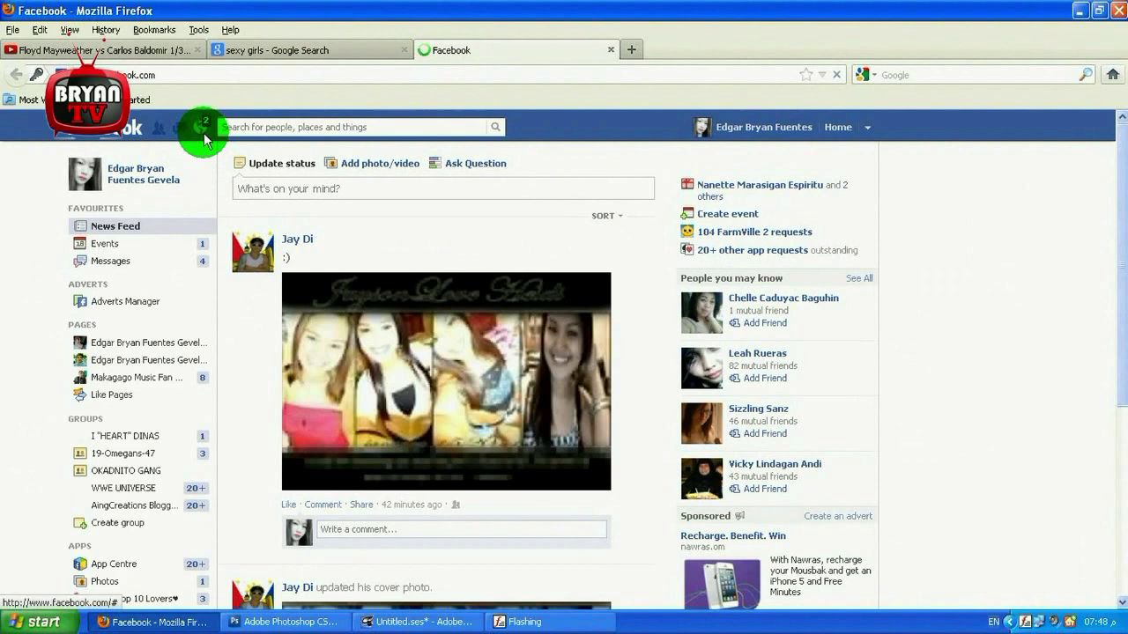
# Start a photo post and open the upload file browser in thumbnail view
pyautogui.click(201, 128)
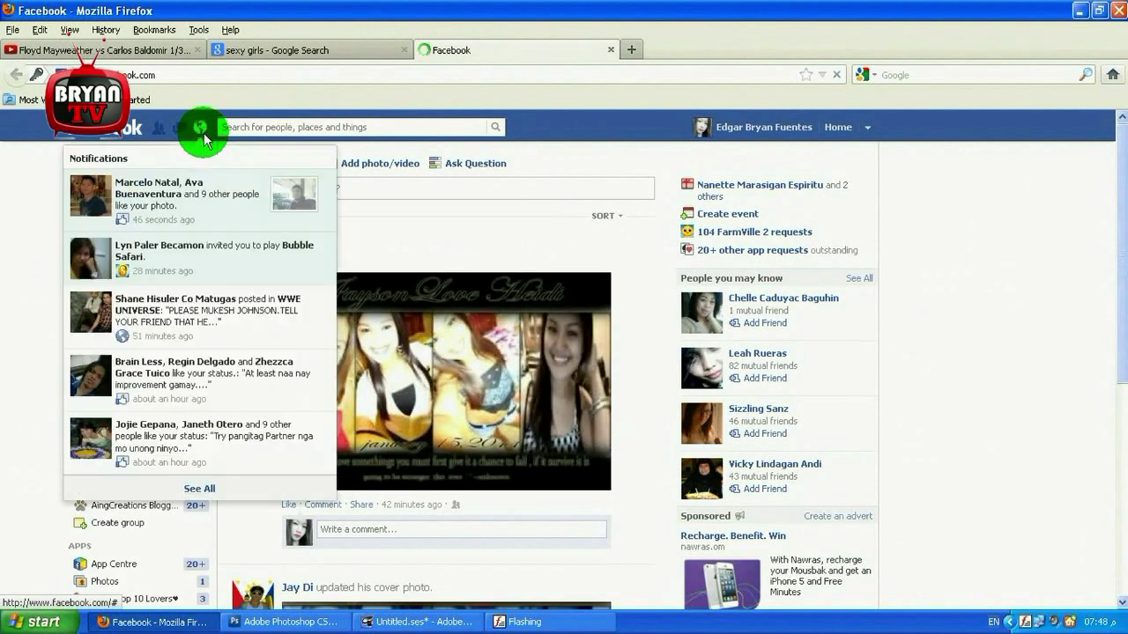
pyautogui.click(379, 163)
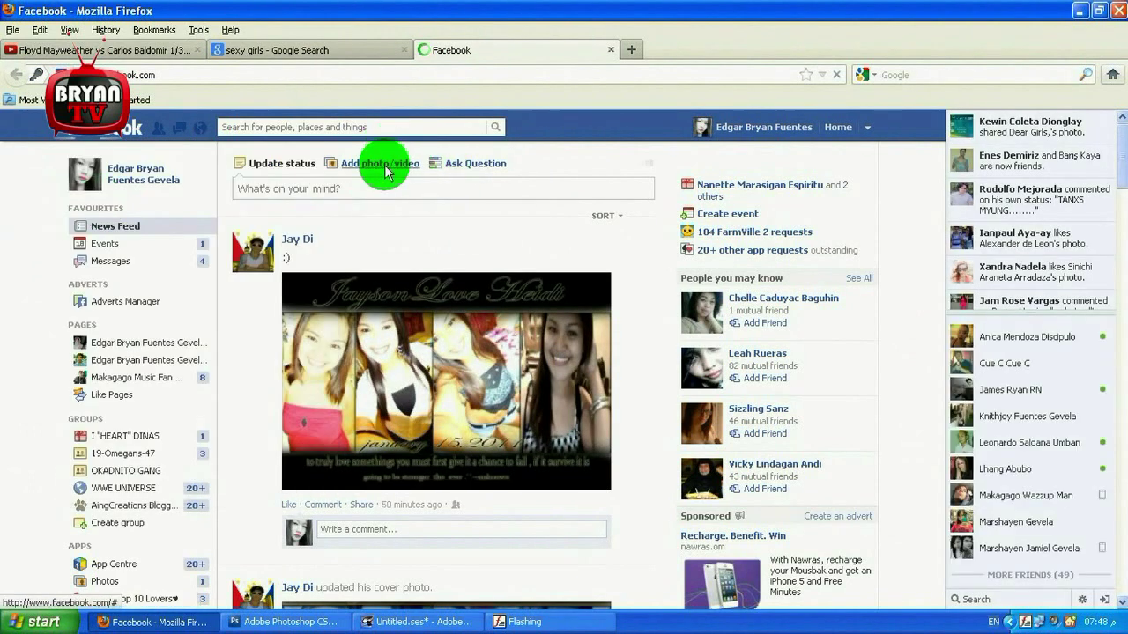
pyautogui.click(327, 214)
pyautogui.click(378, 252)
pyautogui.click(380, 61)
pyautogui.click(396, 78)
pyautogui.moveTo(448, 123); pyautogui.dragTo(448, 198)
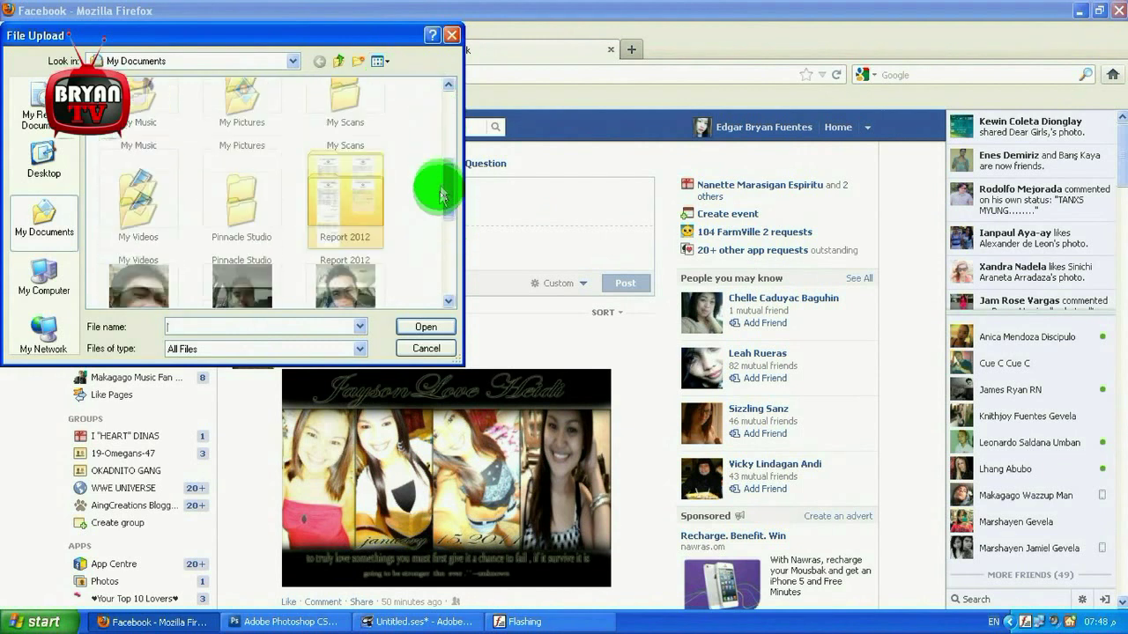
# Upload SEXY BRYAN from the Desktop with the caption "Hot! :)" and post it
pyautogui.click(39, 168)
pyautogui.moveTo(448, 111); pyautogui.dragTo(445, 260)
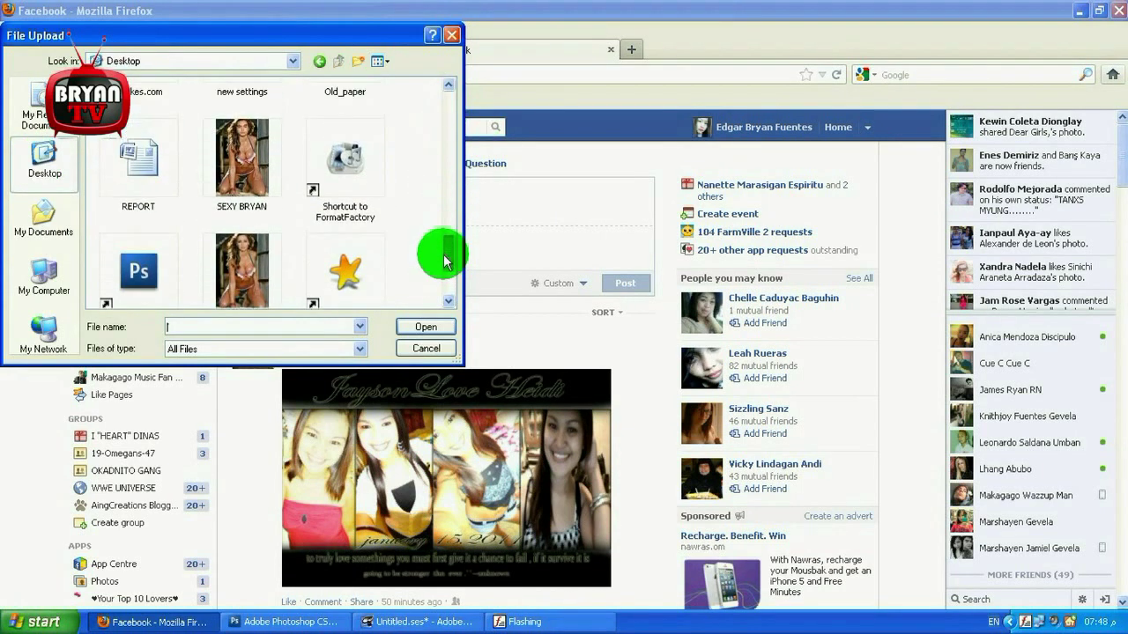
pyautogui.click(239, 158)
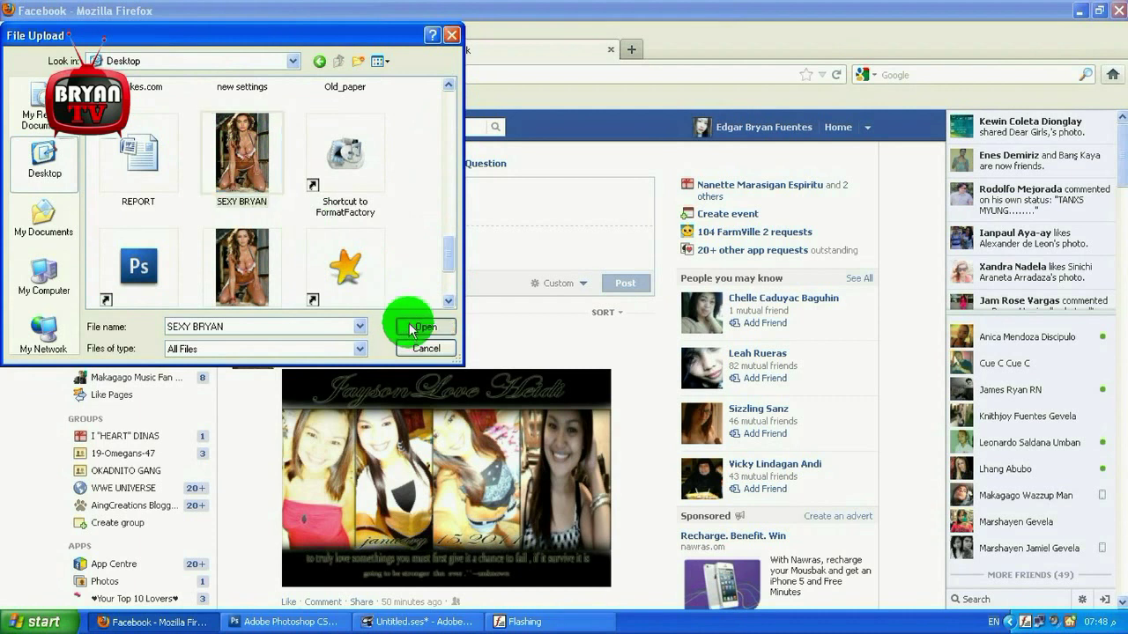
pyautogui.click(425, 327)
pyautogui.write('Hot! :)')
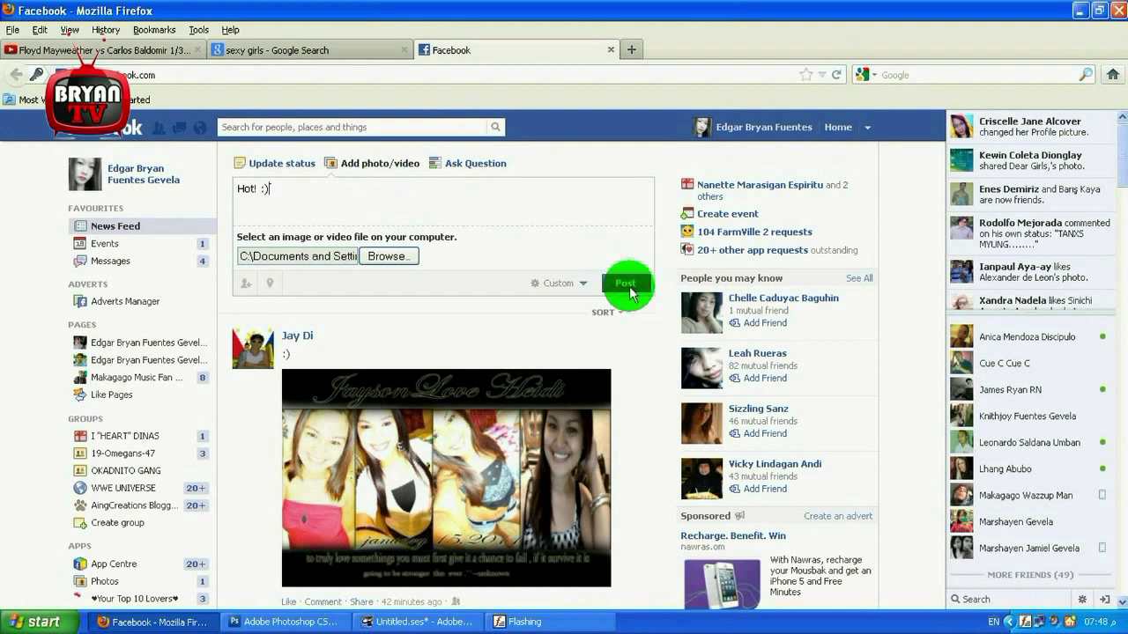
pyautogui.click(625, 283)
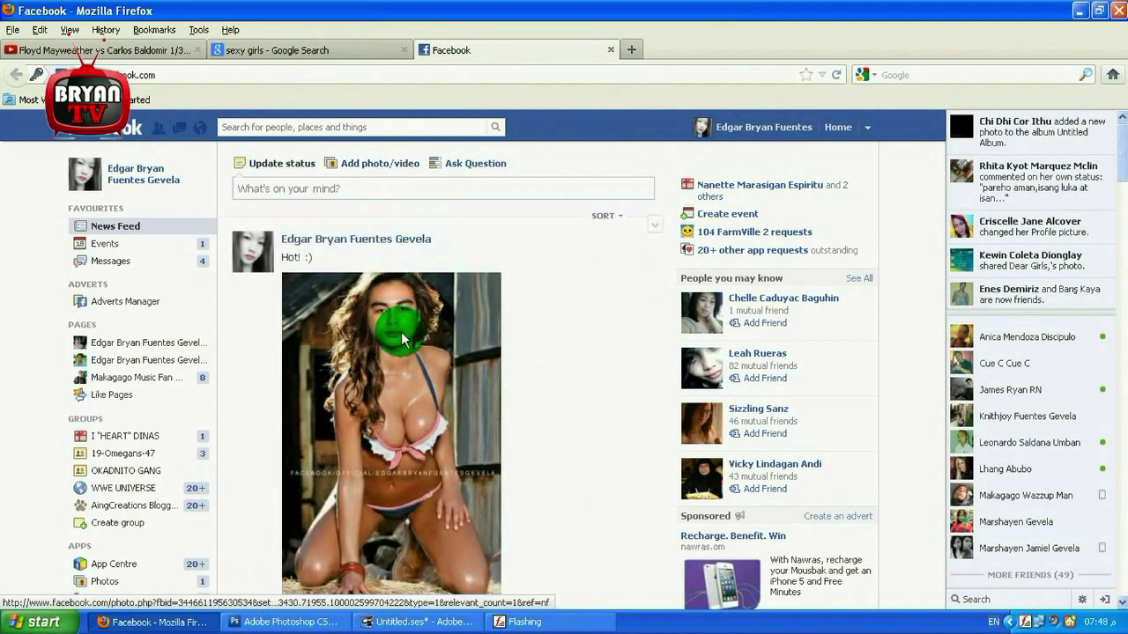
# Find the new photo post on the profile timeline and view it full size
pyautogui.click(768, 134)
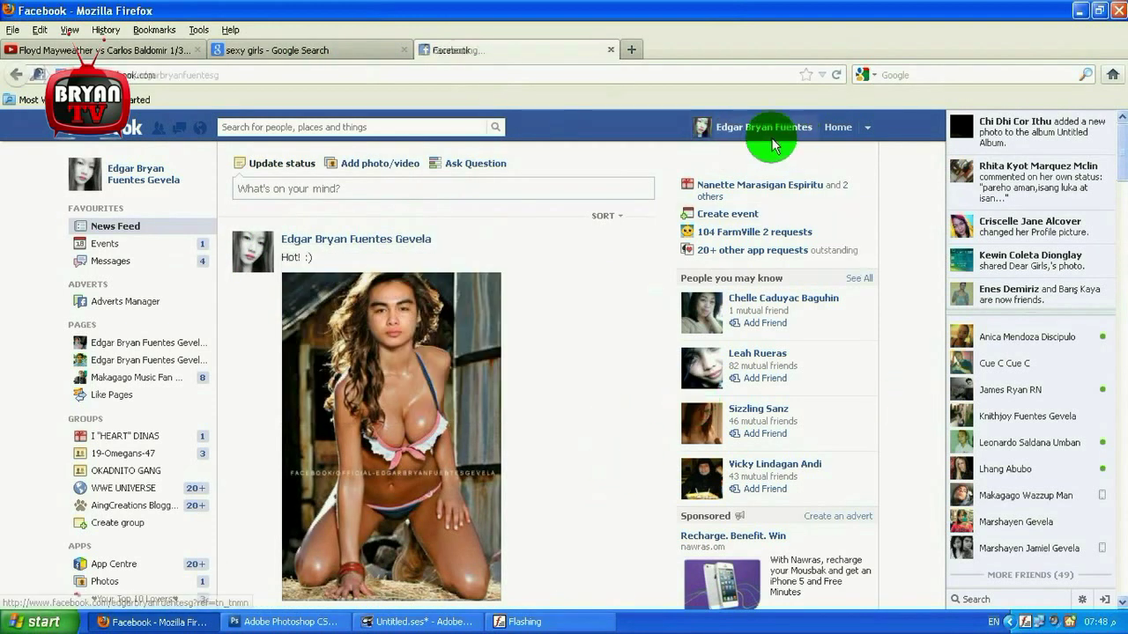
pyautogui.scroll(-5, 81, 407)
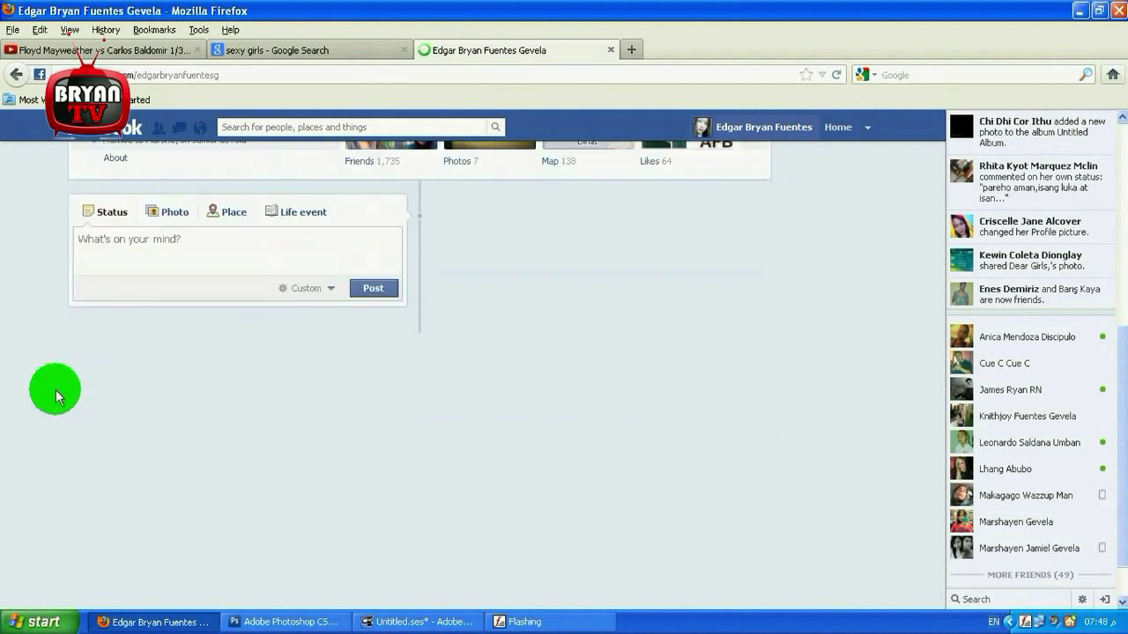
pyautogui.scroll(-4, 55, 397)
pyautogui.scroll(-4, 55, 397)
pyautogui.scroll(4, 55, 397)
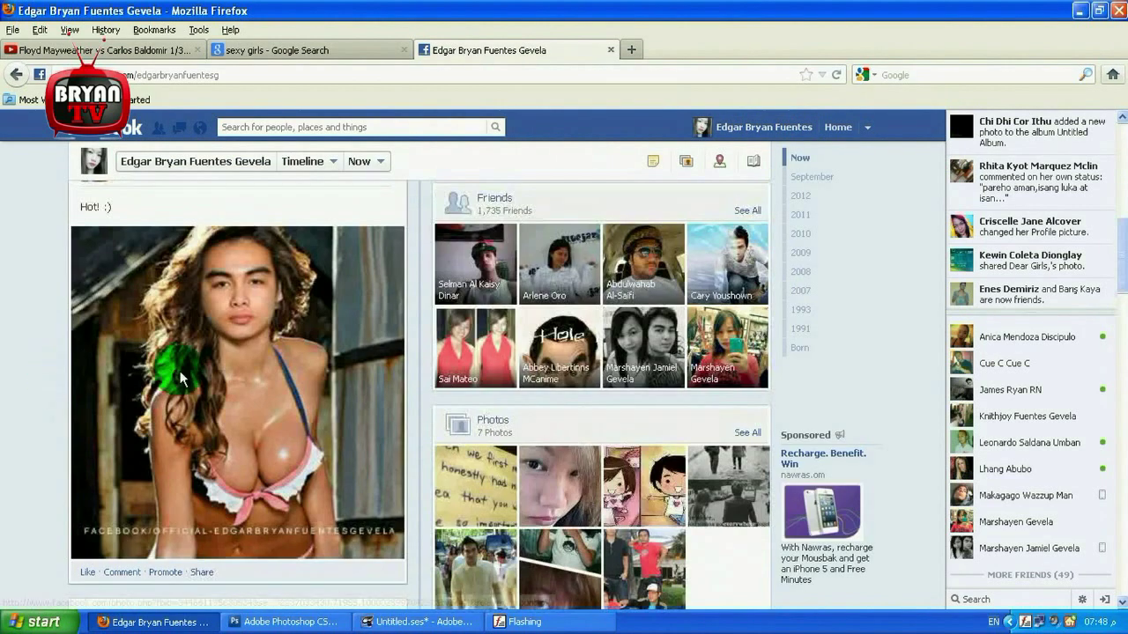
pyautogui.click(181, 377)
pyautogui.click(902, 156)
# Close the Facebook and image search tabs, minimize Firefox, and refresh the desktop
pyautogui.click(867, 127)
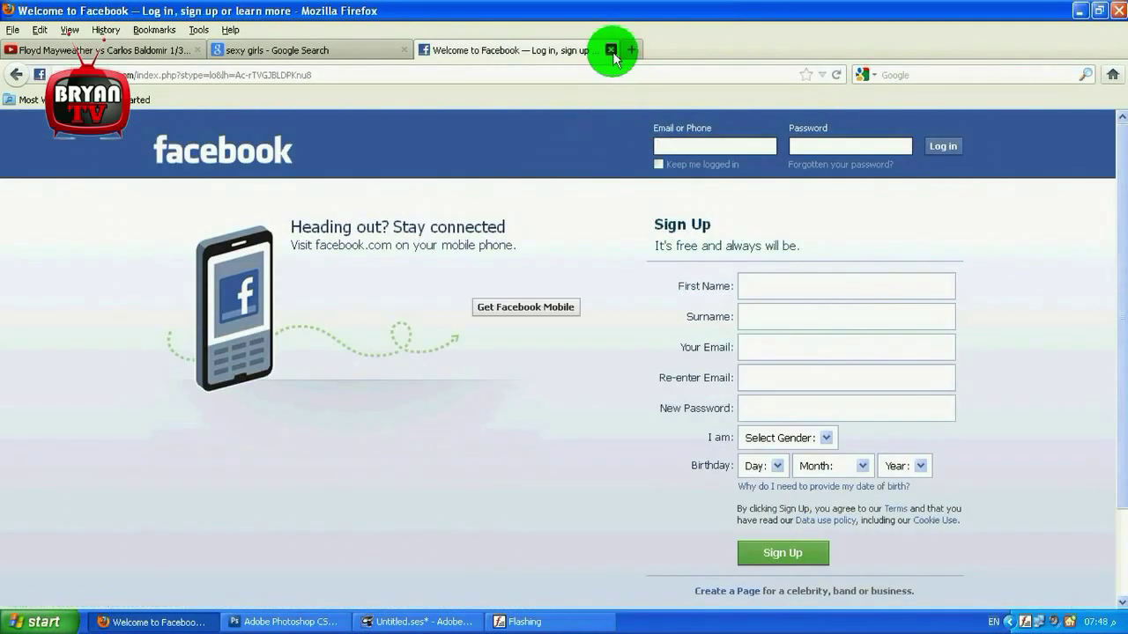
pyautogui.click(612, 50)
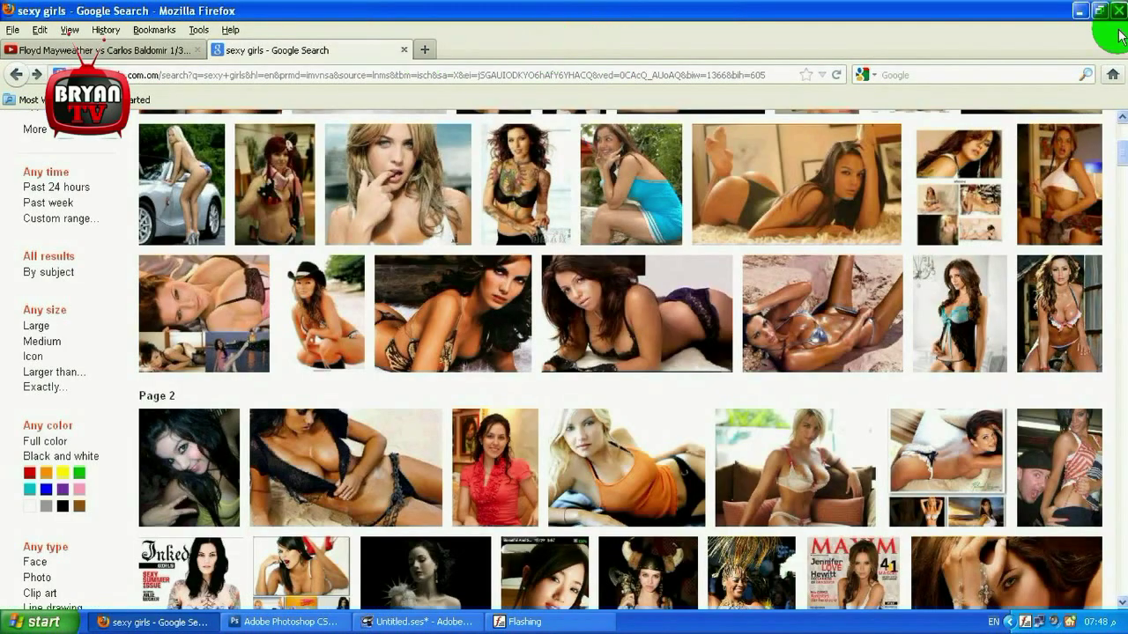
pyautogui.click(1121, 11)
pyautogui.click(619, 342)
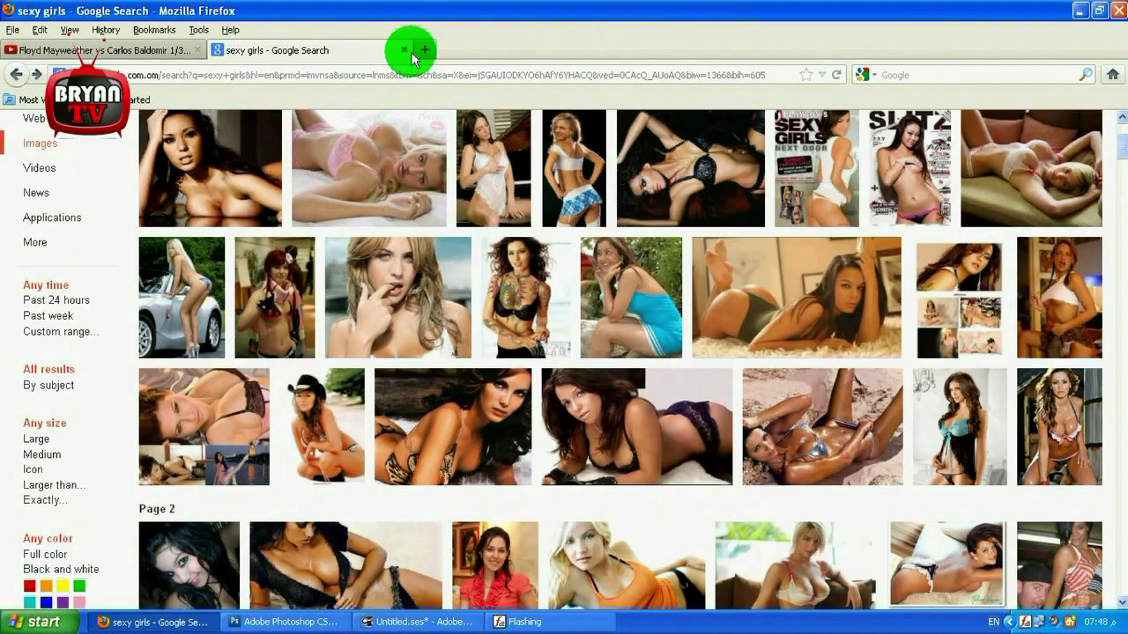
pyautogui.click(404, 50)
pyautogui.click(1082, 10)
pyautogui.rightClick(595, 248)
pyautogui.click(615, 269)
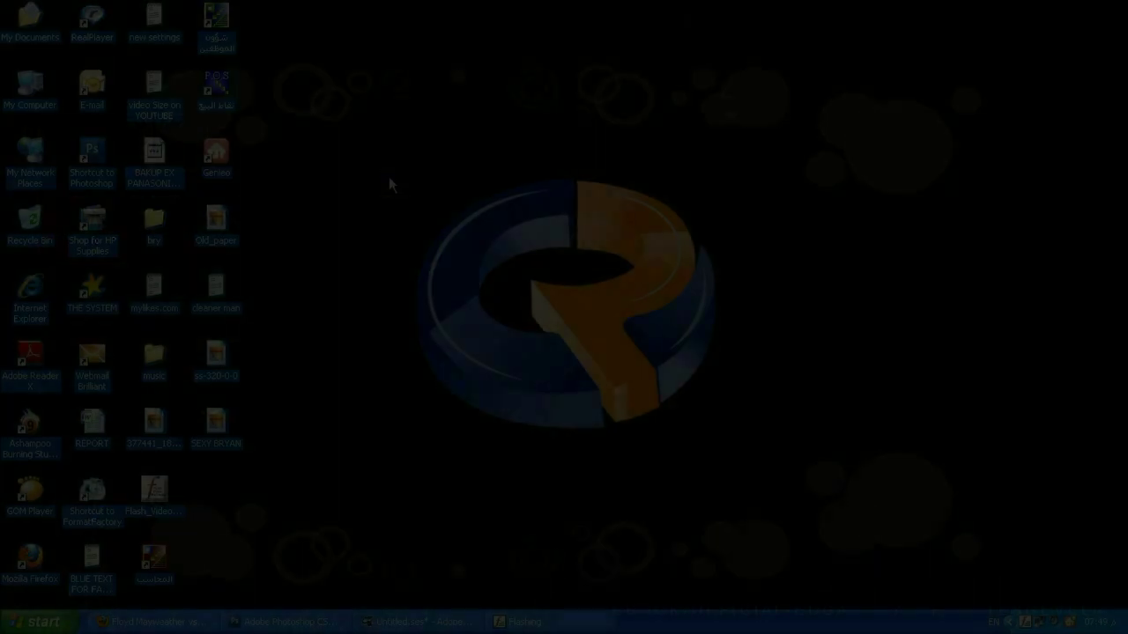